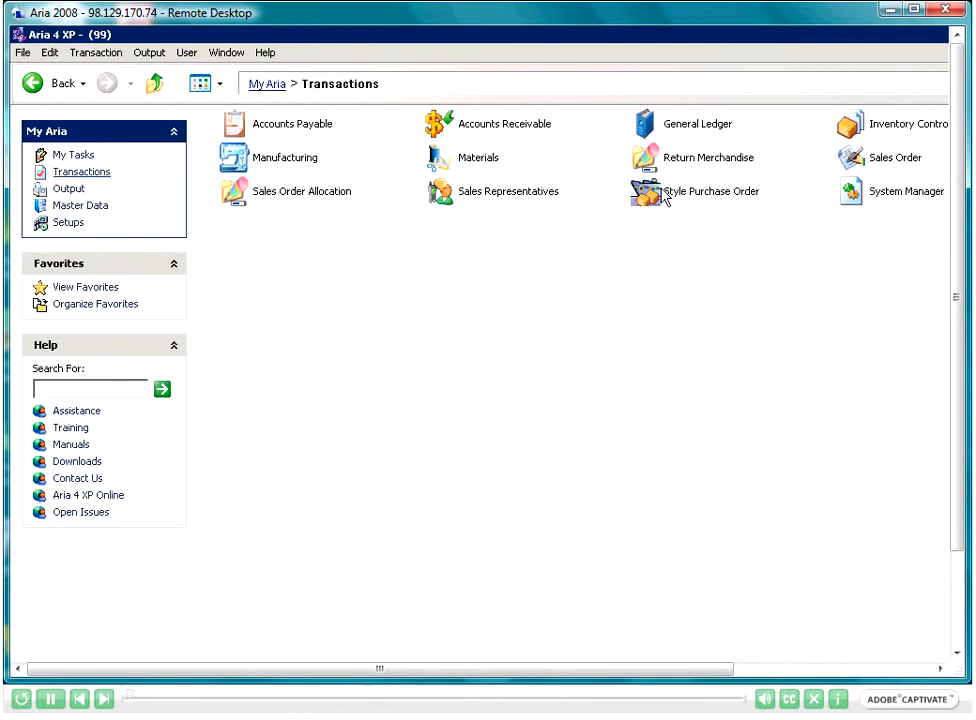
# Open the Receive PO transaction under Style Purchase Order Receivings and reposition its window so the whole form fits on screen.
pyautogui.doubleClick(665, 192)
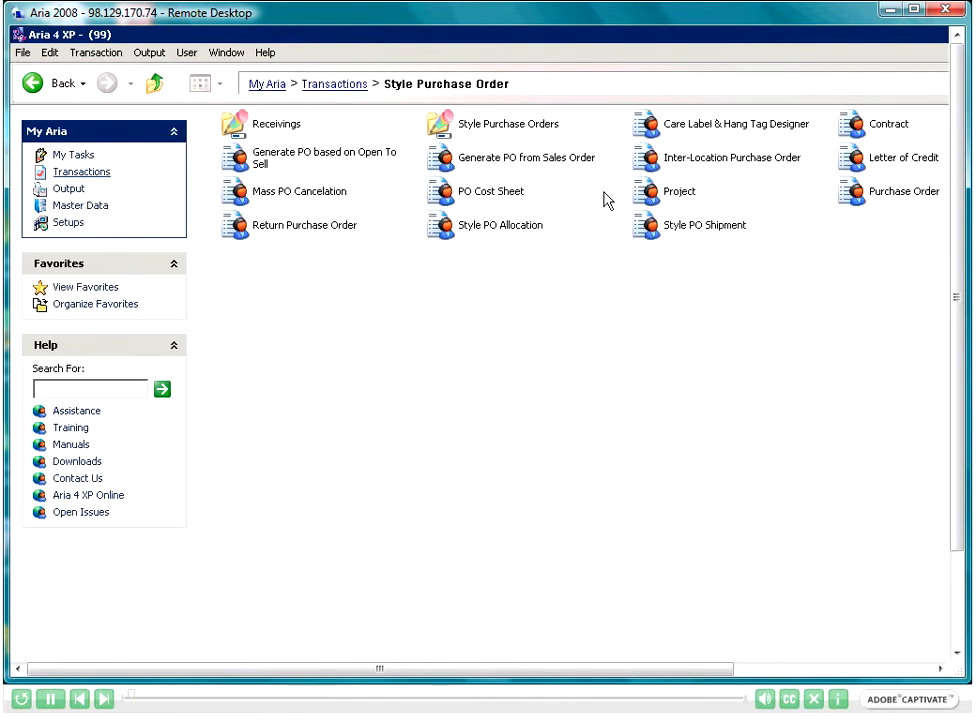
pyautogui.click(254, 128)
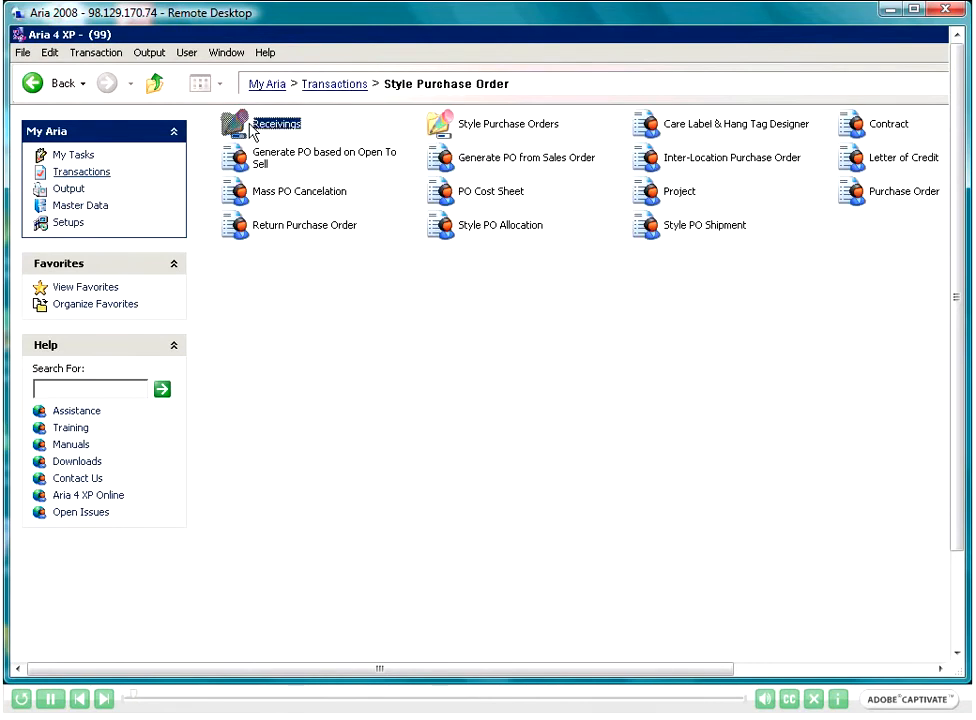
pyautogui.doubleClick(254, 126)
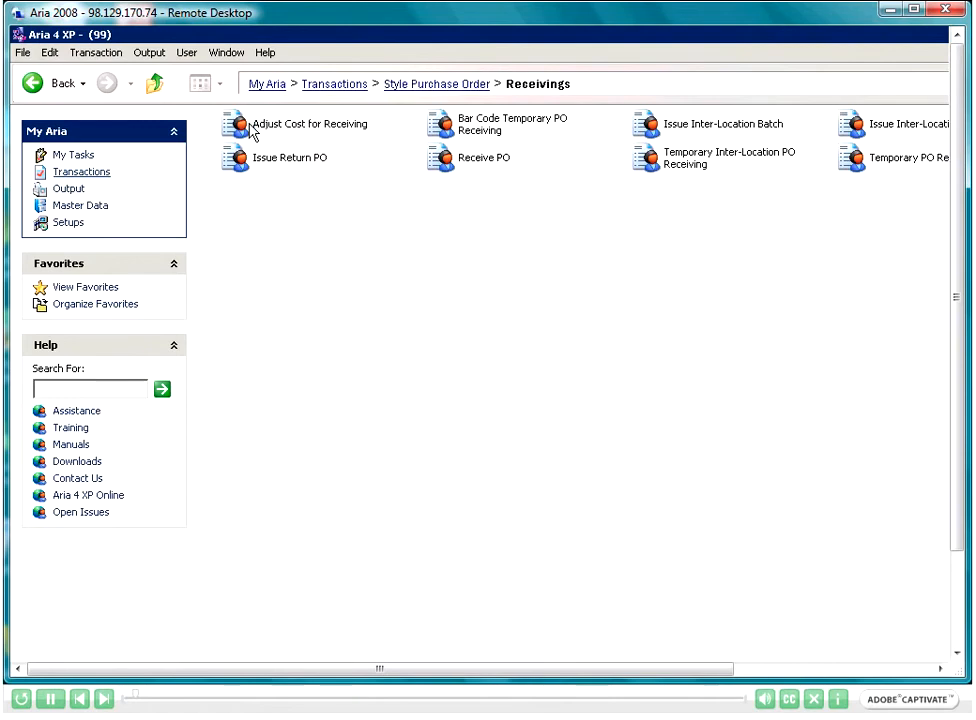
pyautogui.click(455, 160)
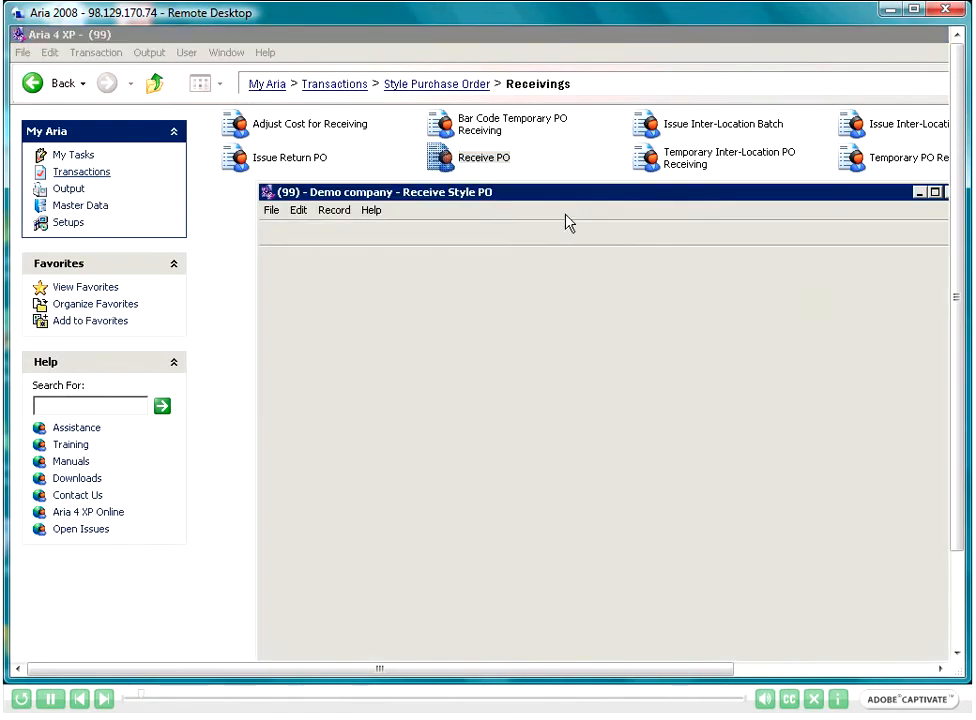
pyautogui.moveTo(572, 193); pyautogui.dragTo(455, 117)
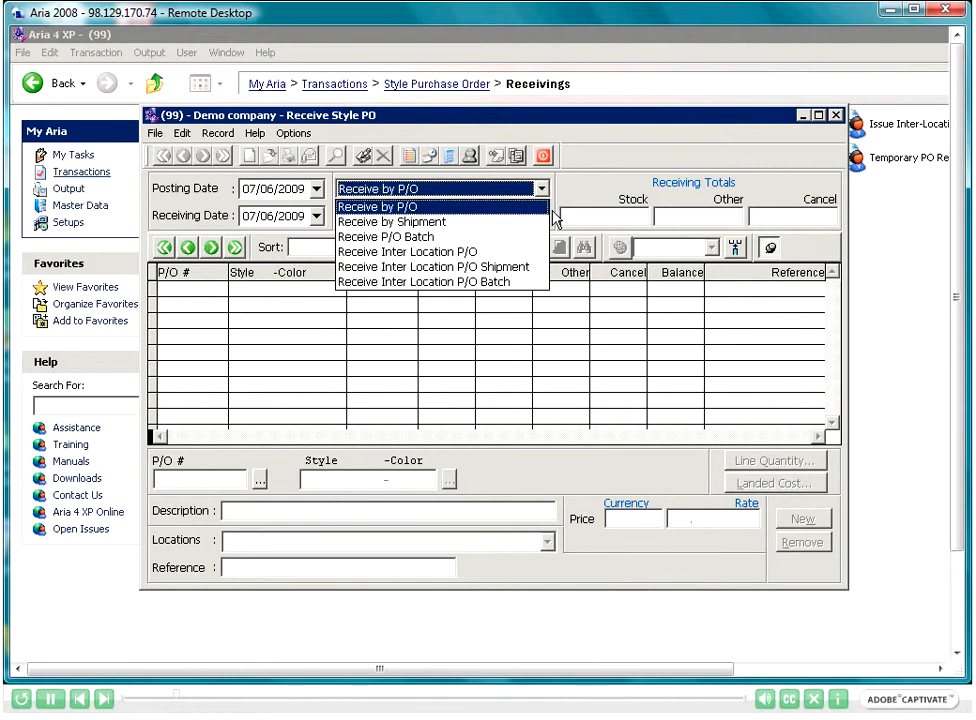
# Go through the available receiving types, including shipment, batch and inter-location, and choose Receive by P/O.
pyautogui.press('Down')
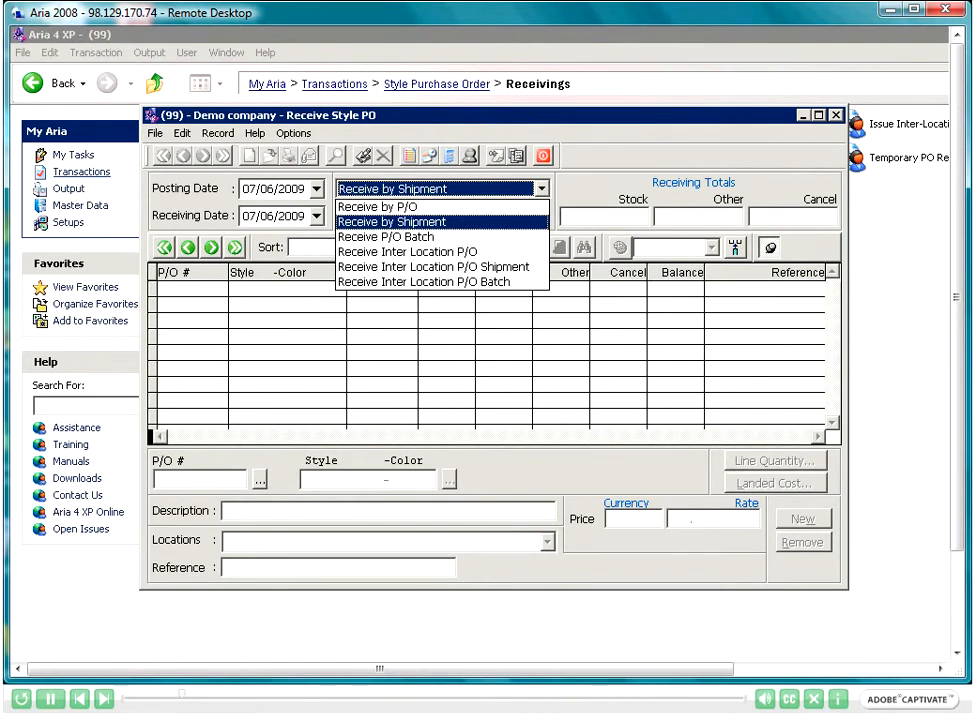
pyautogui.press('Down')
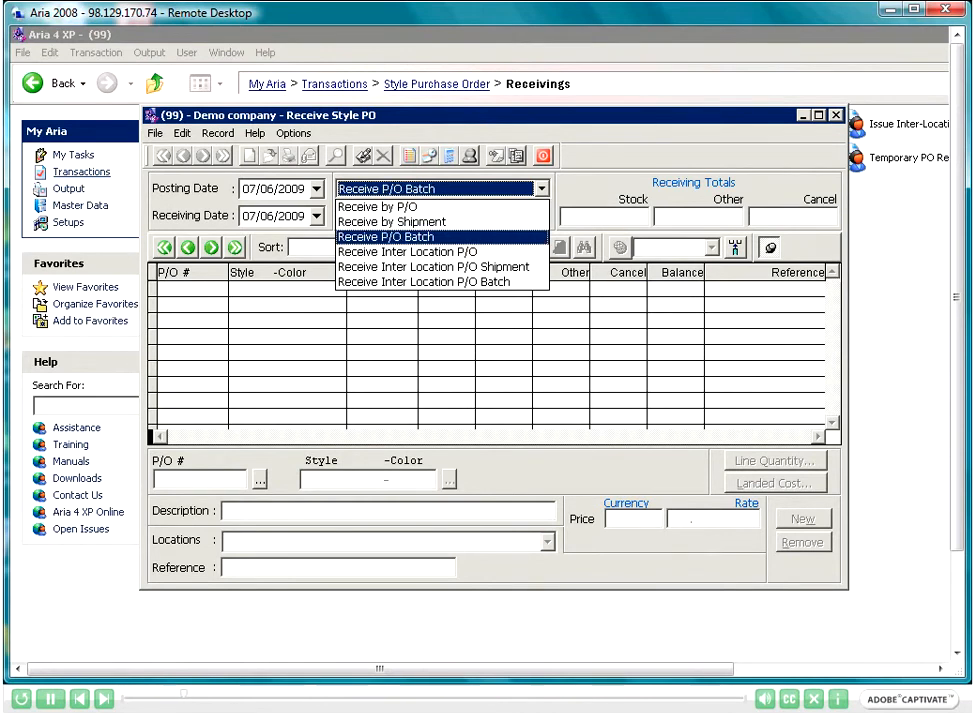
pyautogui.press('Down')
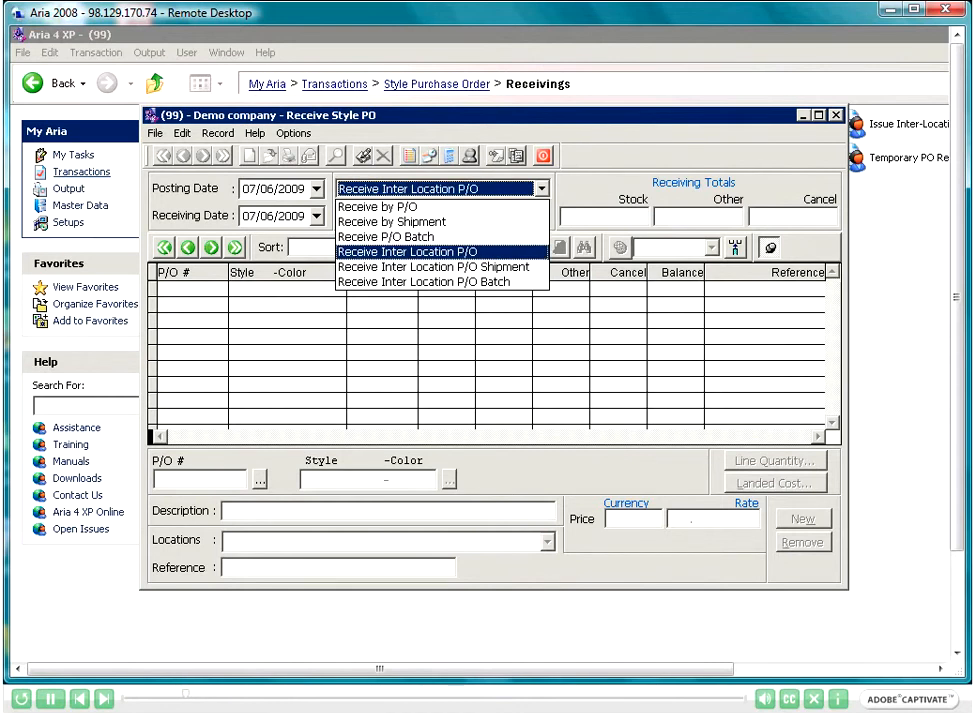
pyautogui.press('Down')
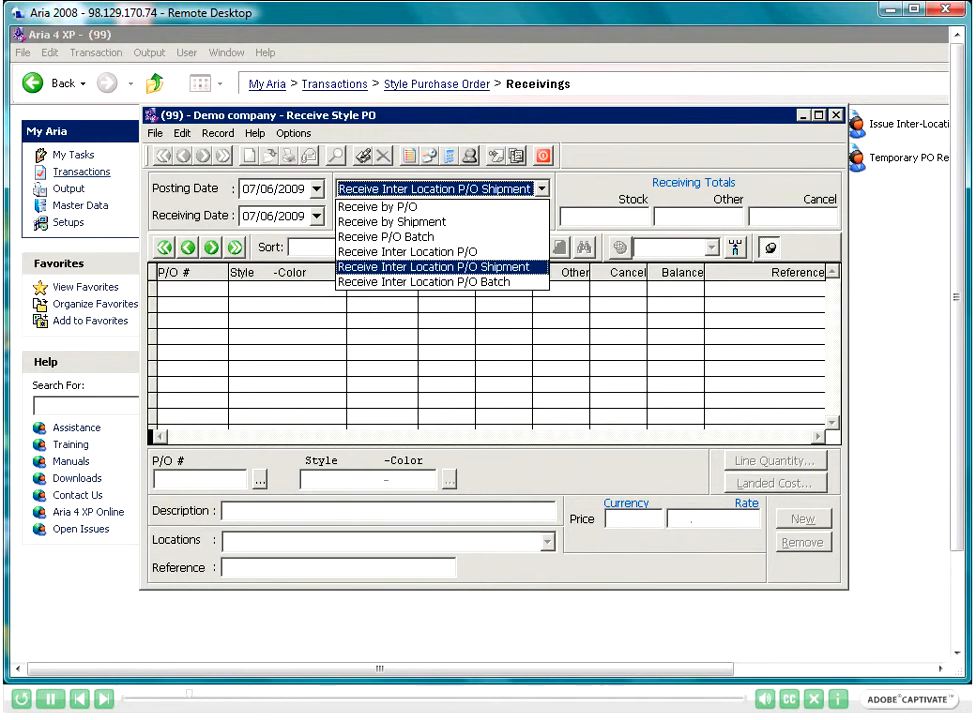
pyautogui.press('Up')
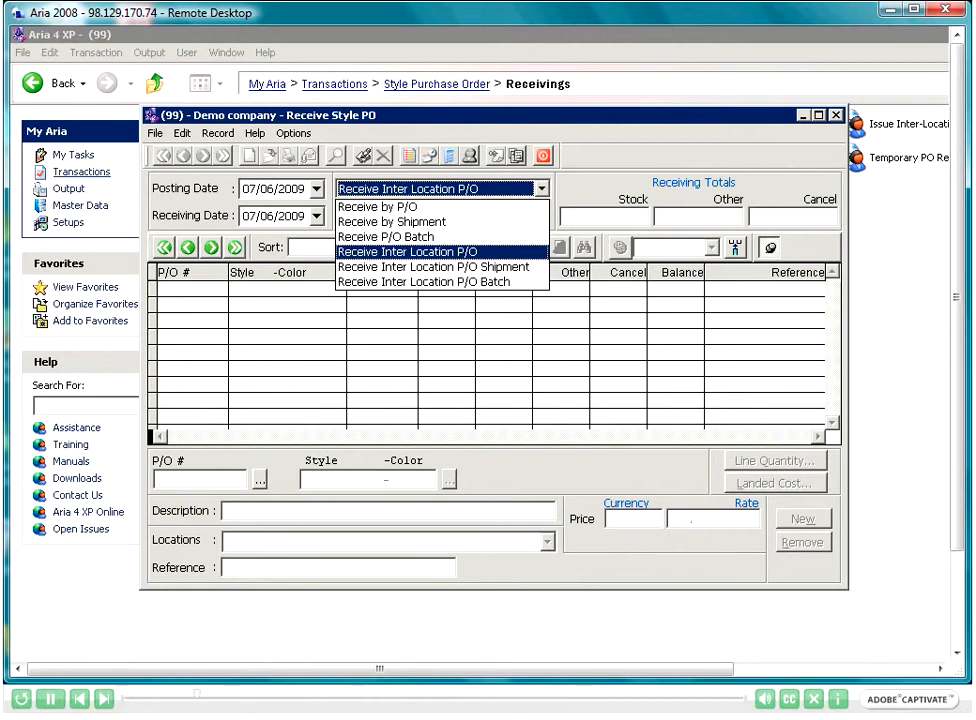
pyautogui.press('Up')
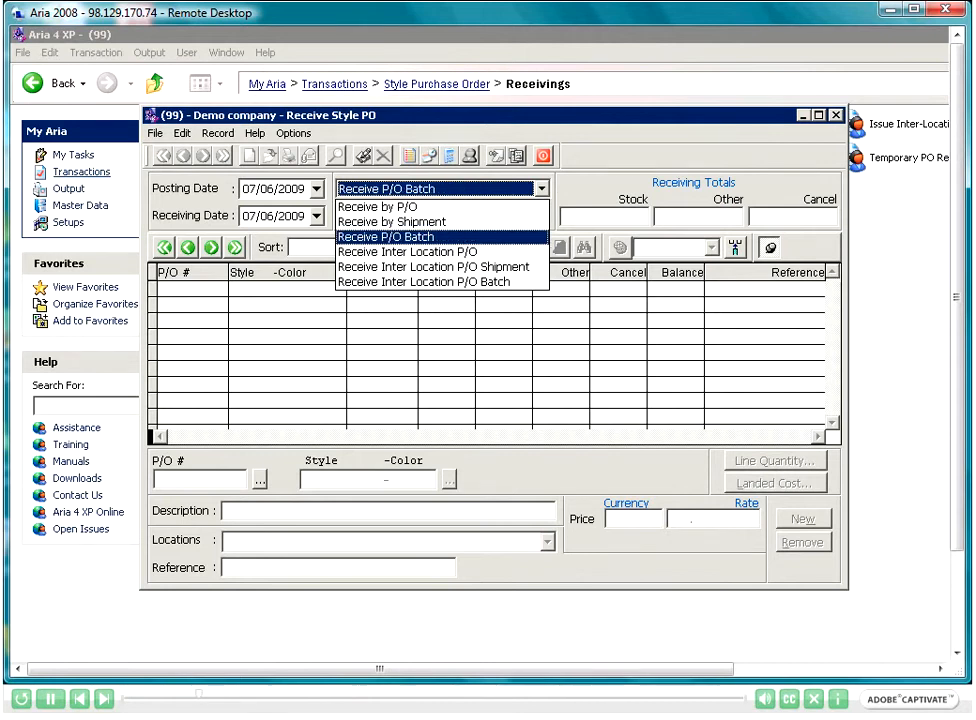
pyautogui.press('Up')
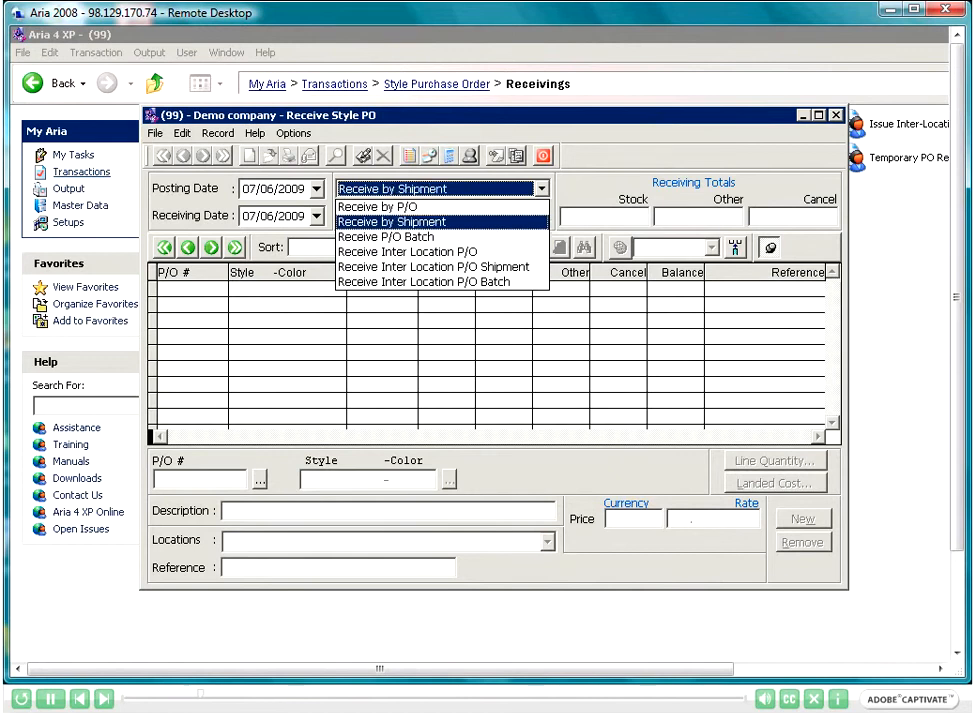
pyautogui.press('Up')
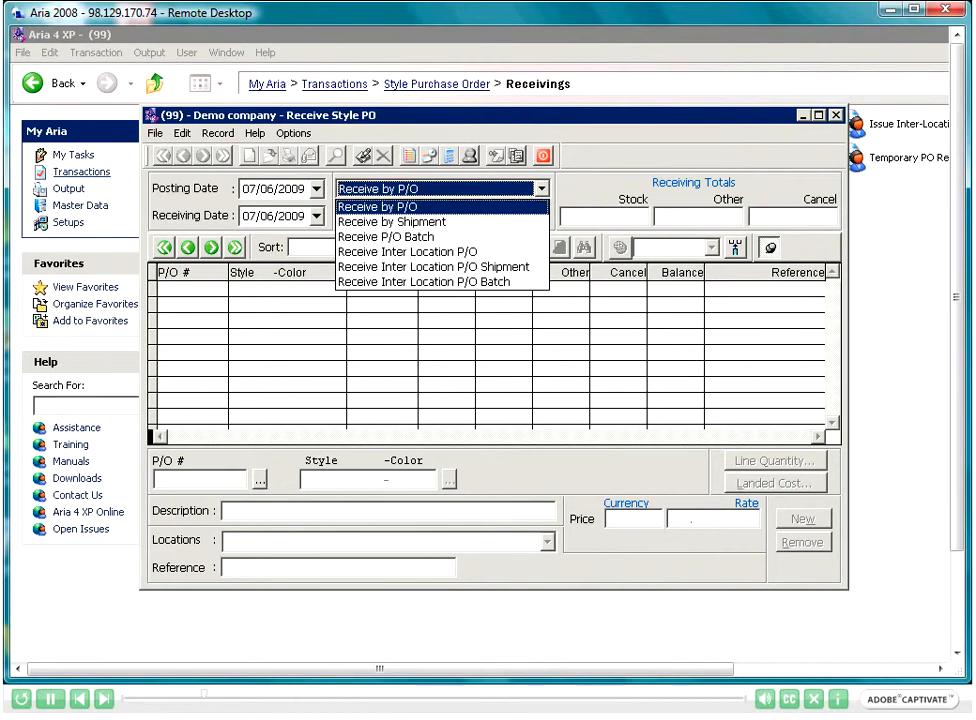
pyautogui.press('Down')
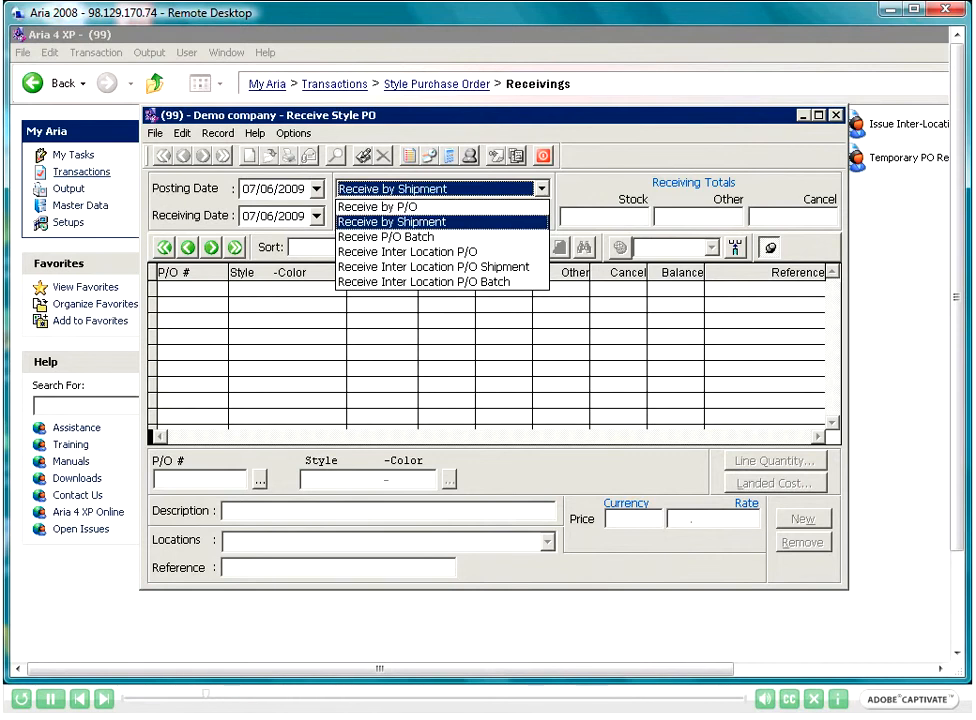
pyautogui.press('Up')
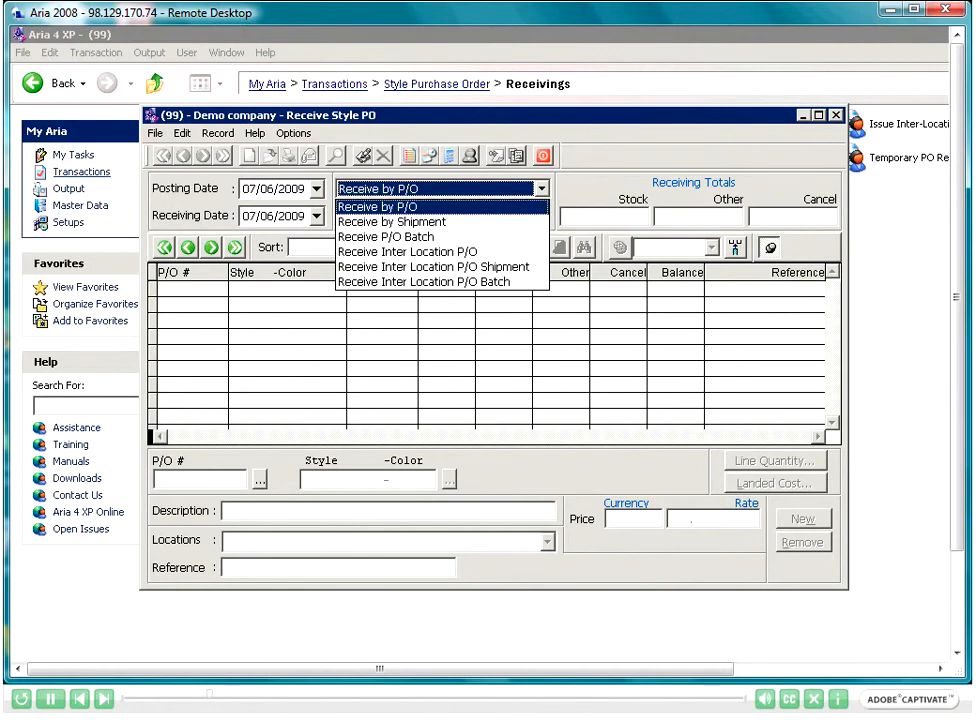
pyautogui.press('Return')
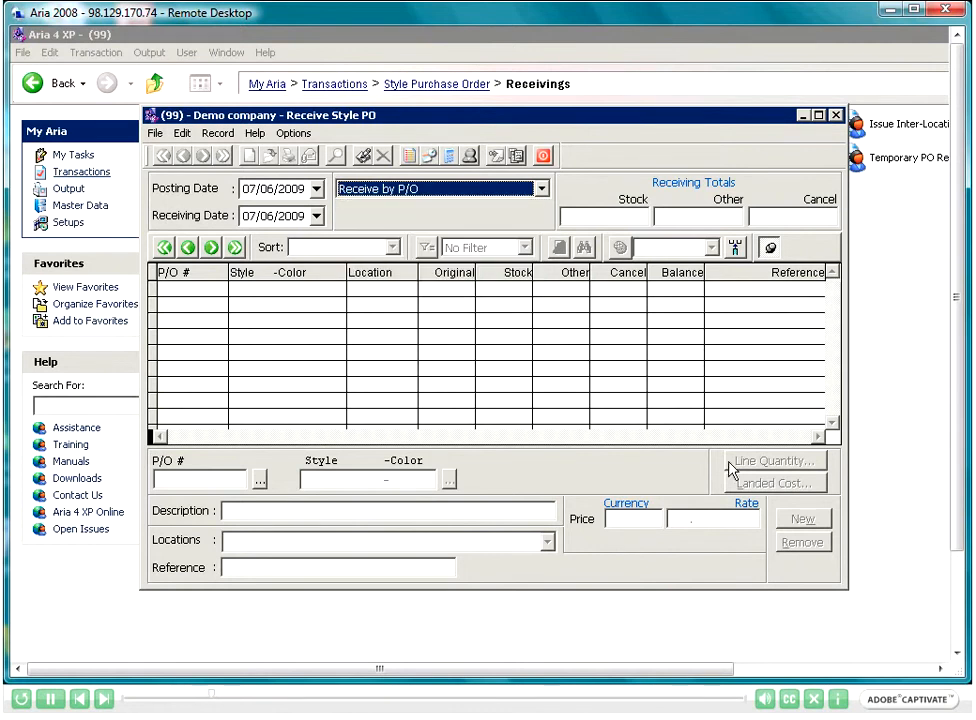
# Look up the style purchase orders and choose the first one in the list for receiving.
pyautogui.click(261, 481)
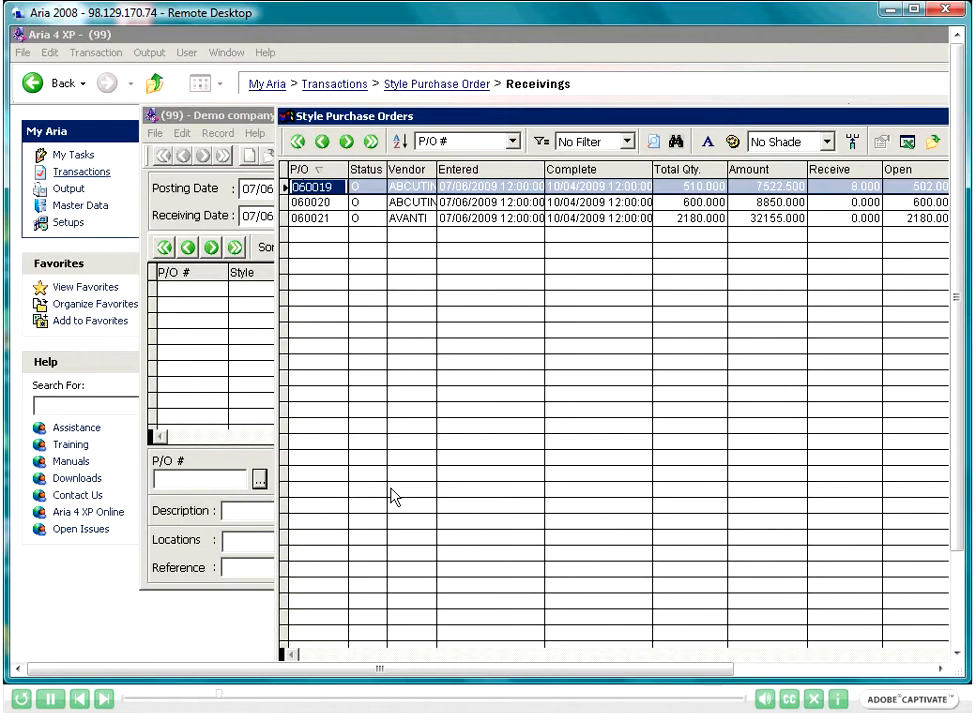
pyautogui.press('Down')
pyautogui.press('Down')
pyautogui.press('Up')
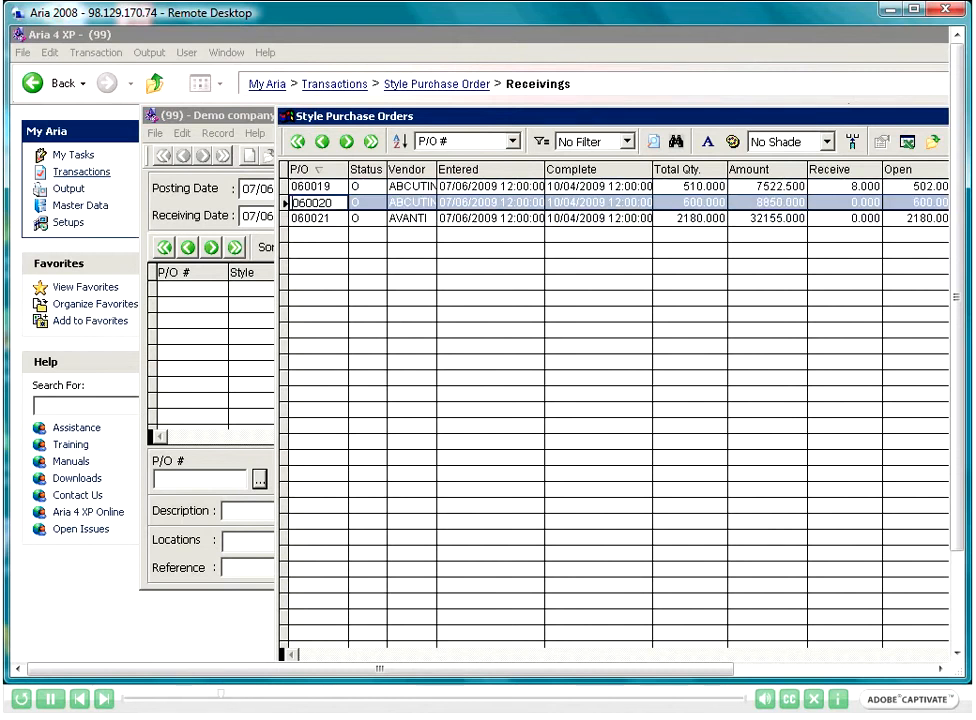
pyautogui.press('Up')
pyautogui.press('End')
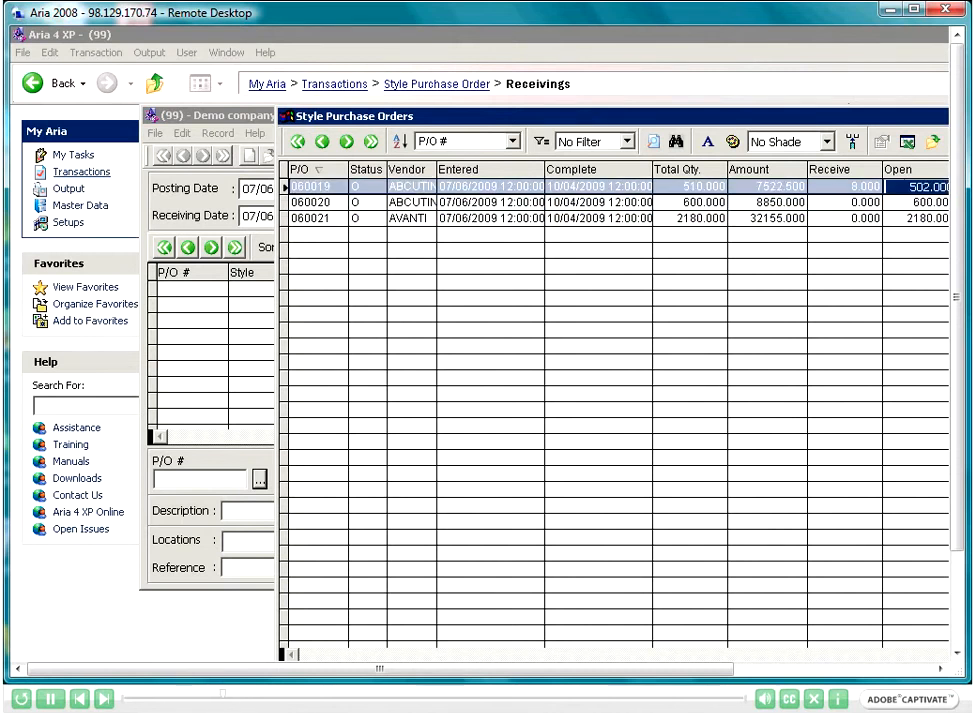
pyautogui.press('Home')
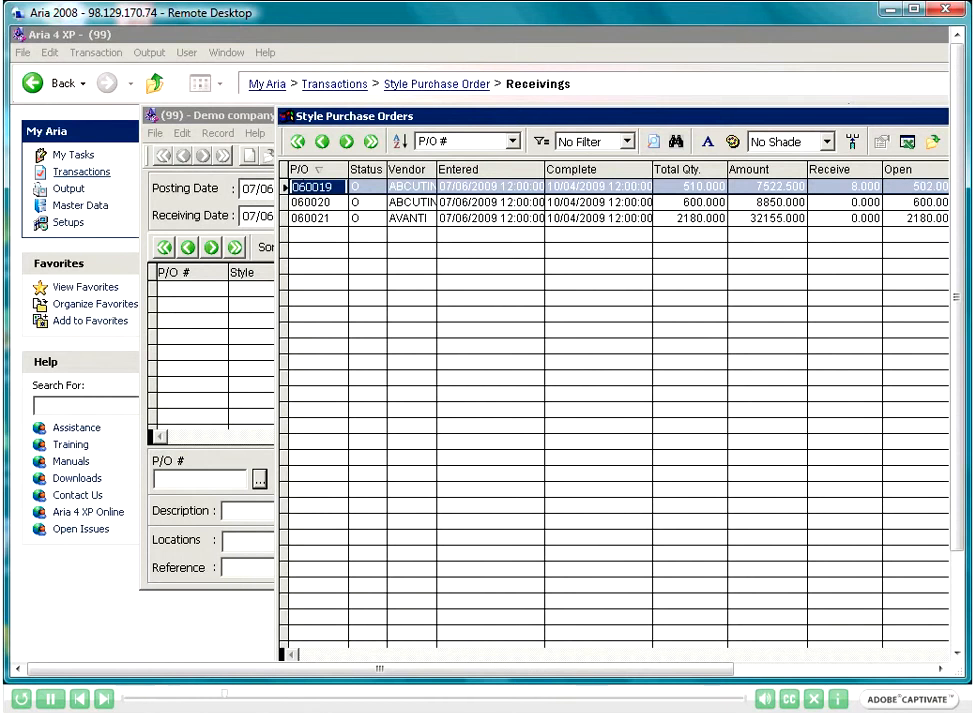
pyautogui.press('Return')
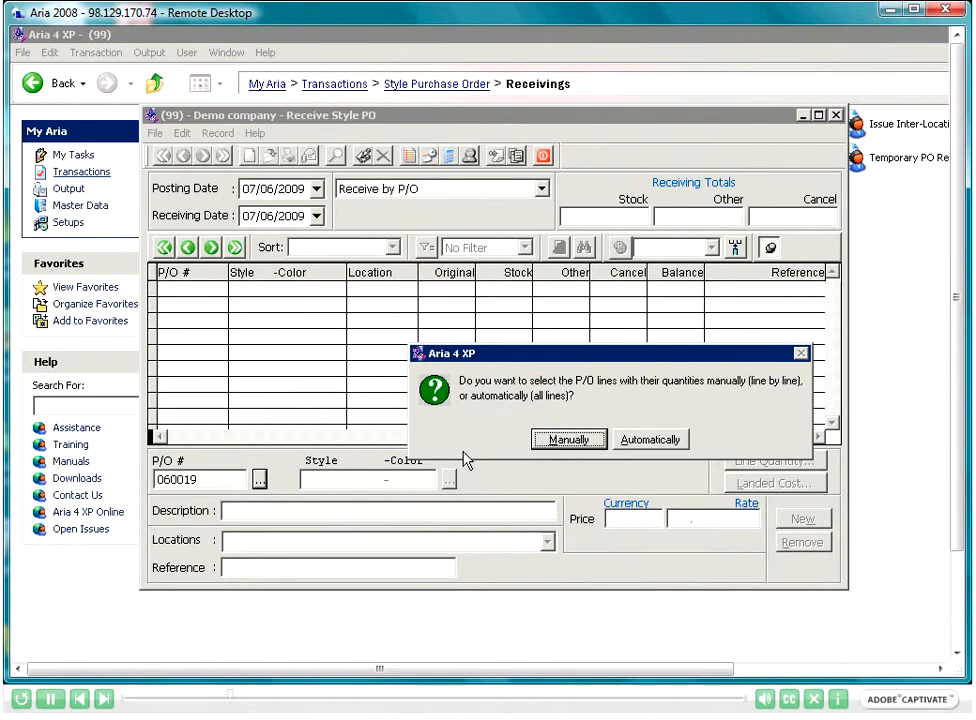
# Choose to bring in all the purchase order's lines and quantities automatically.
pyautogui.press('Tab')
pyautogui.press('Tab')
pyautogui.press('Tab')
pyautogui.press('Tab')
pyautogui.press('Tab')
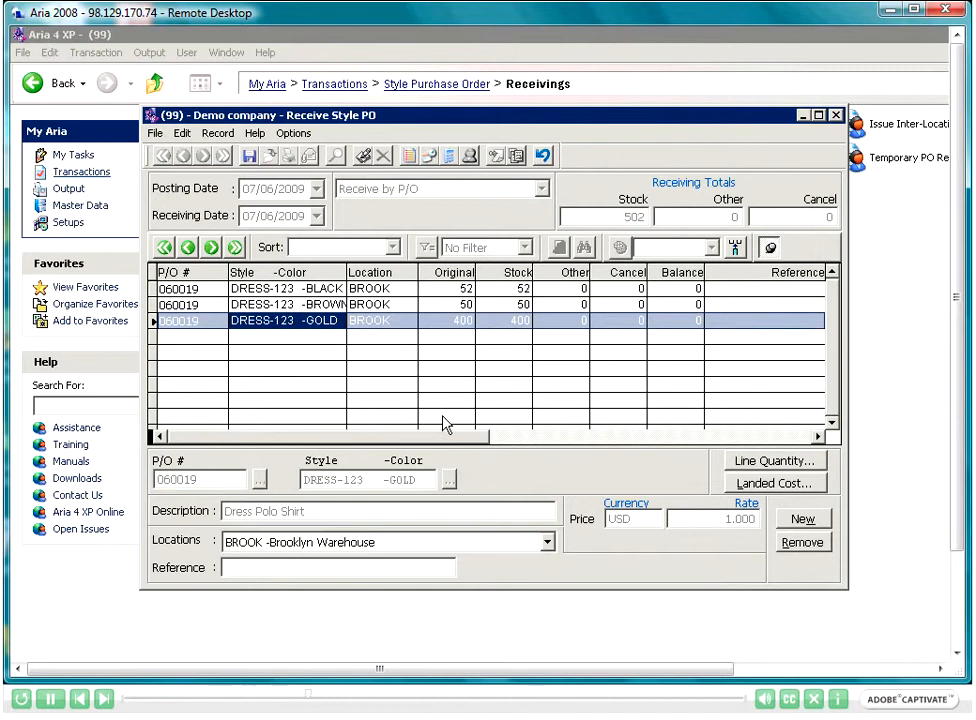
# Set the DRESS-123 BLACK line's 1st Quality quantities to 10 small, 10 medium, 6 large and 6 extra large.
pyautogui.press('Up')
pyautogui.press('Up')
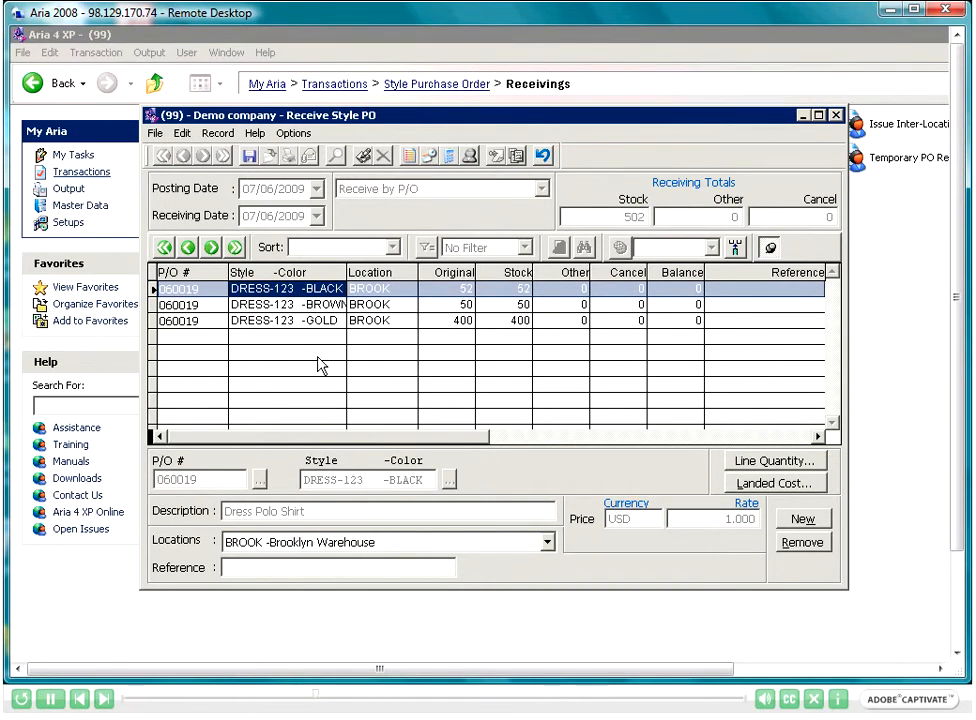
pyautogui.click(810, 470)
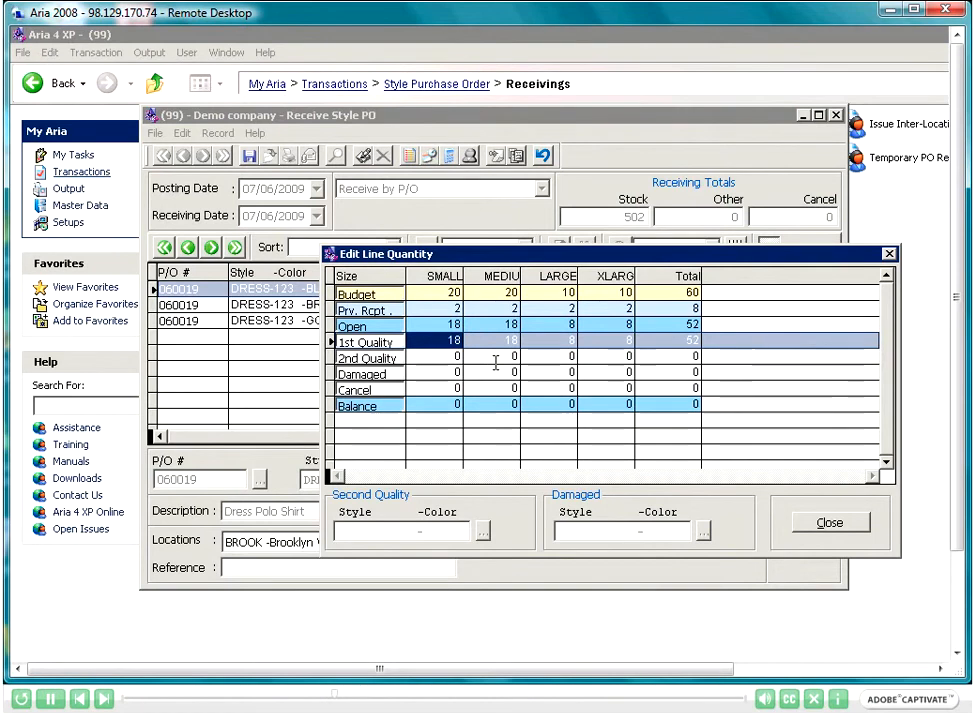
pyautogui.write('10')
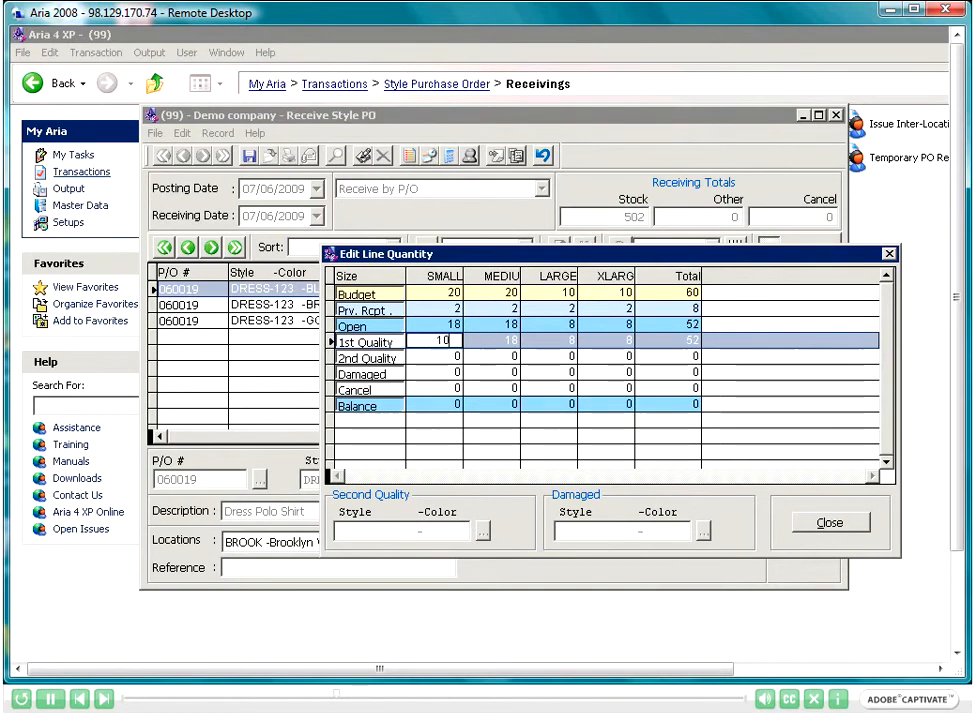
pyautogui.press('Tab')
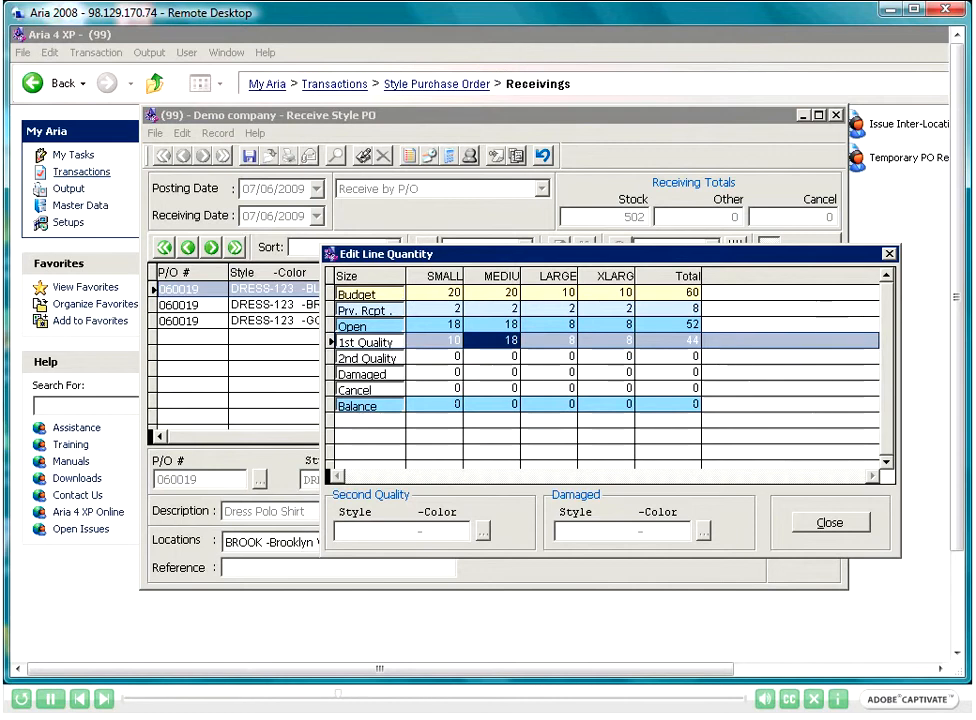
pyautogui.write('10')
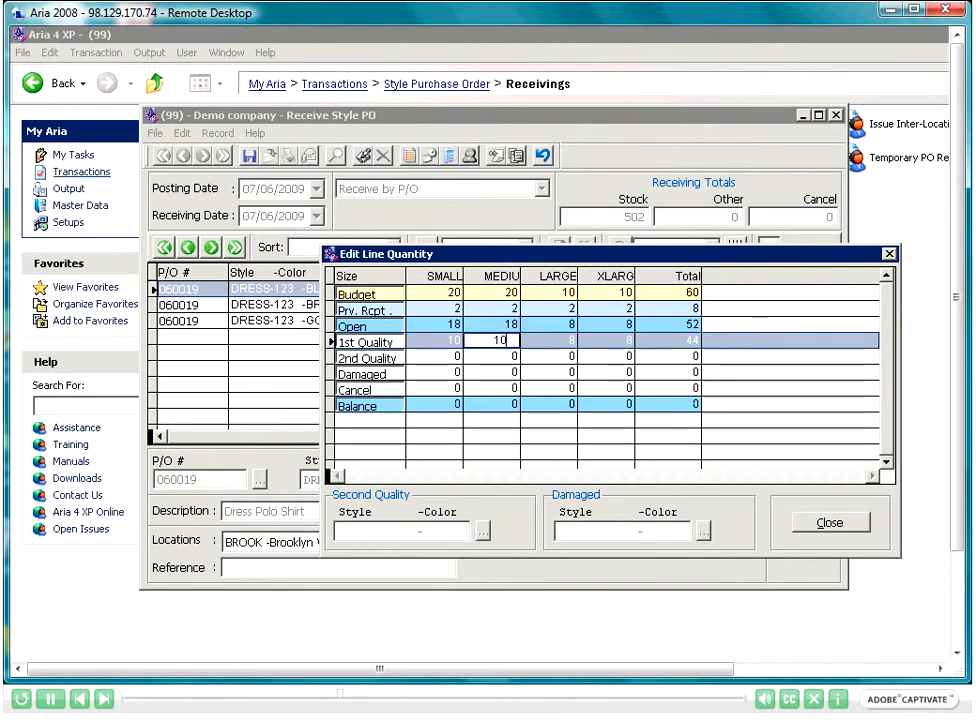
pyautogui.press('Tab')
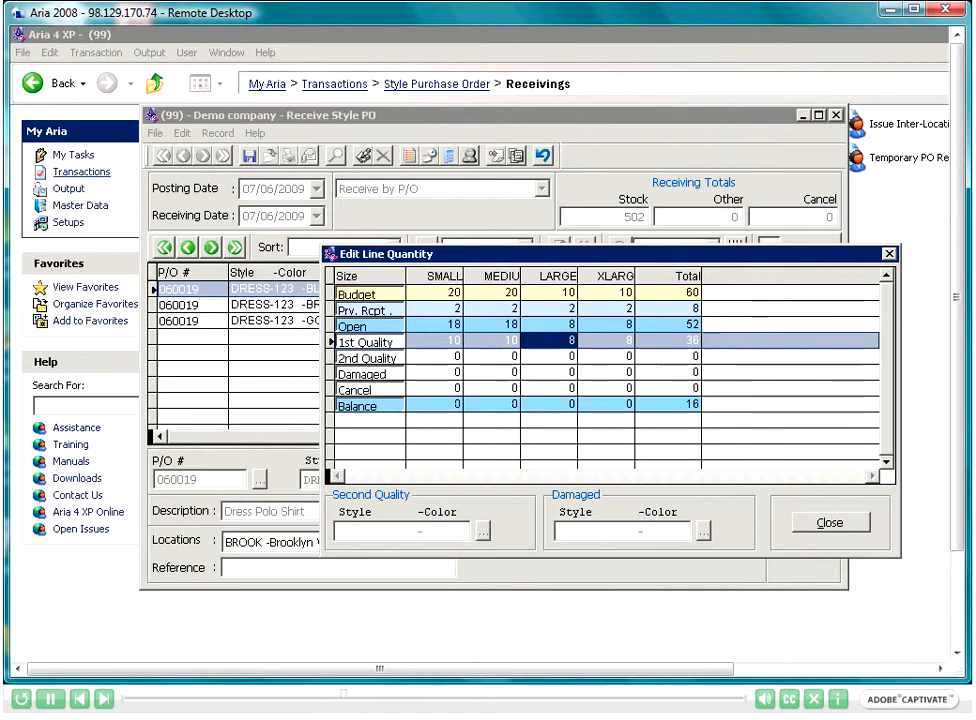
pyautogui.write('6')
pyautogui.press('Tab')
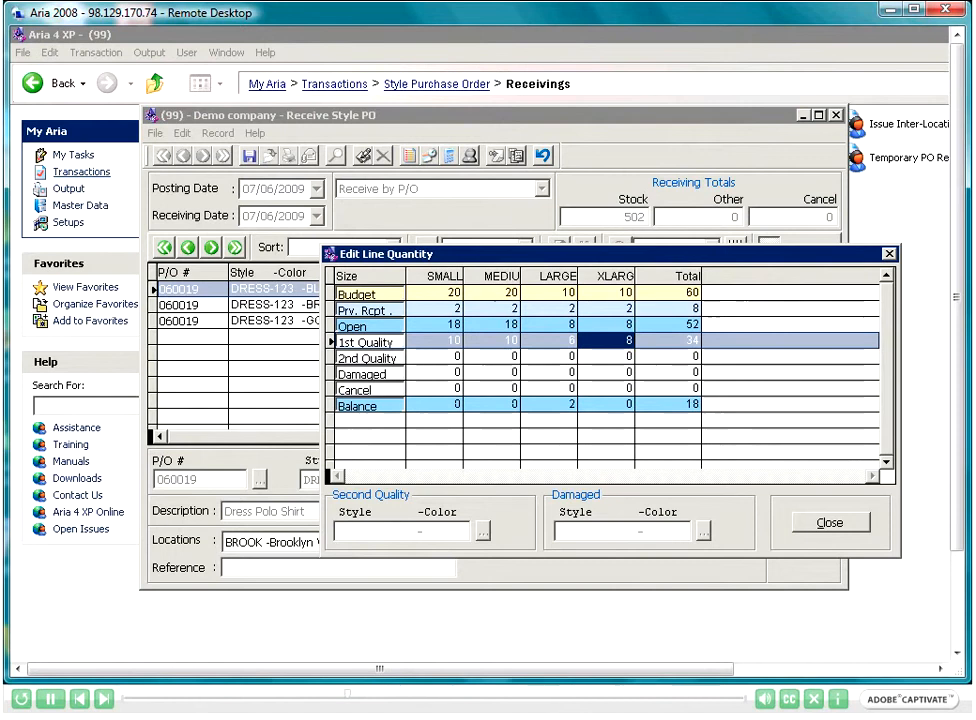
pyautogui.write('6')
pyautogui.press('Tab')
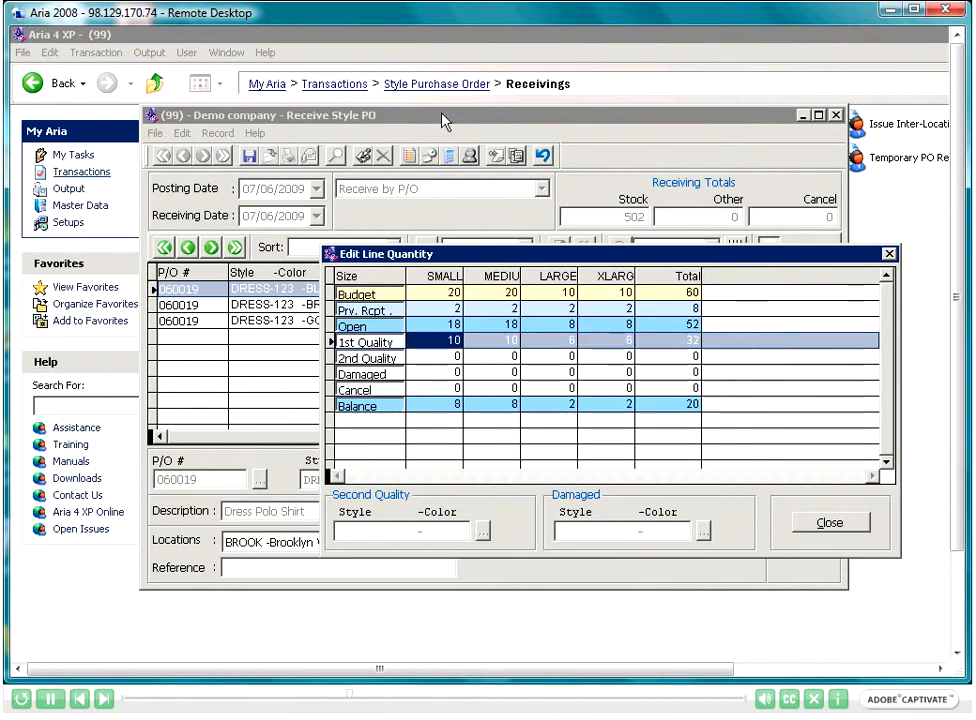
pyautogui.click(825, 527)
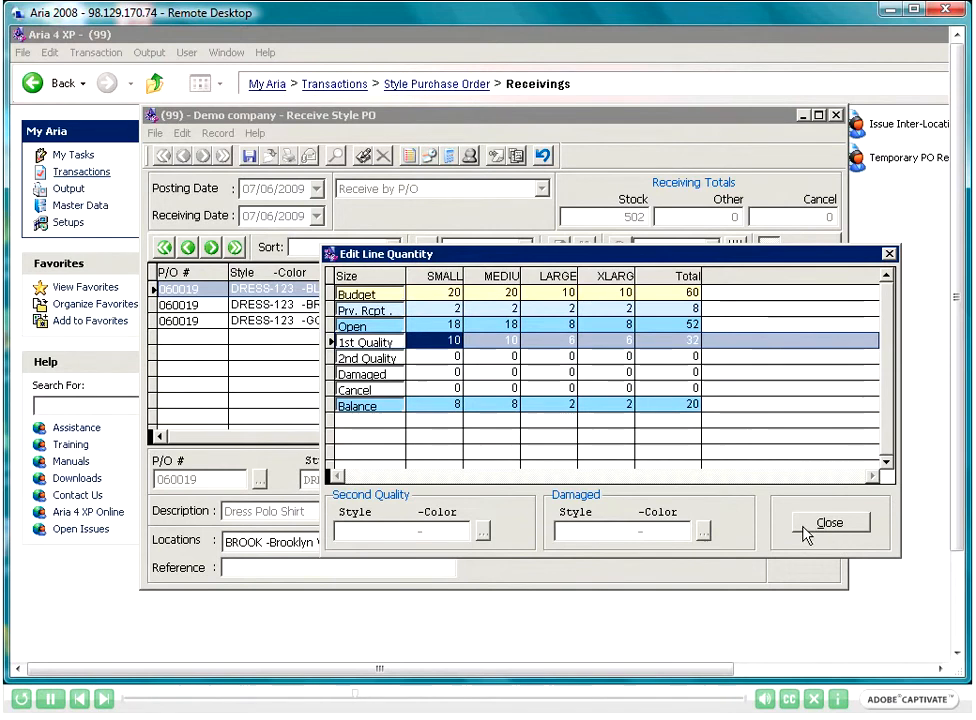
pyautogui.click(813, 528)
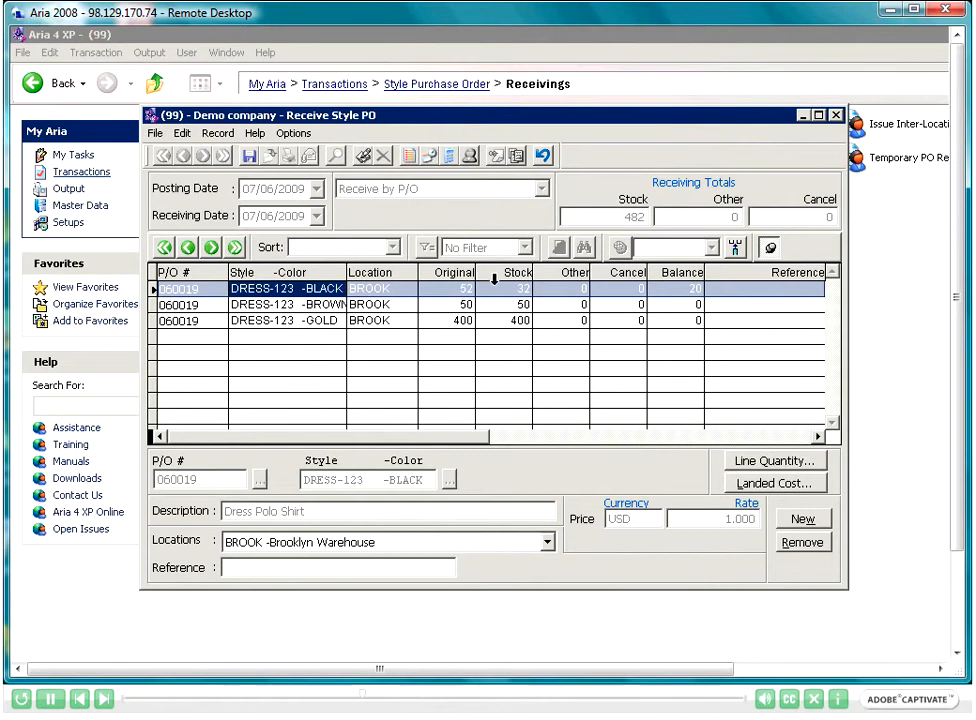
# Check the DRESS-123 BLACK line's stock and original quantities, and open its landed cost breakdown.
pyautogui.moveTo(498, 289); pyautogui.dragTo(556, 289)
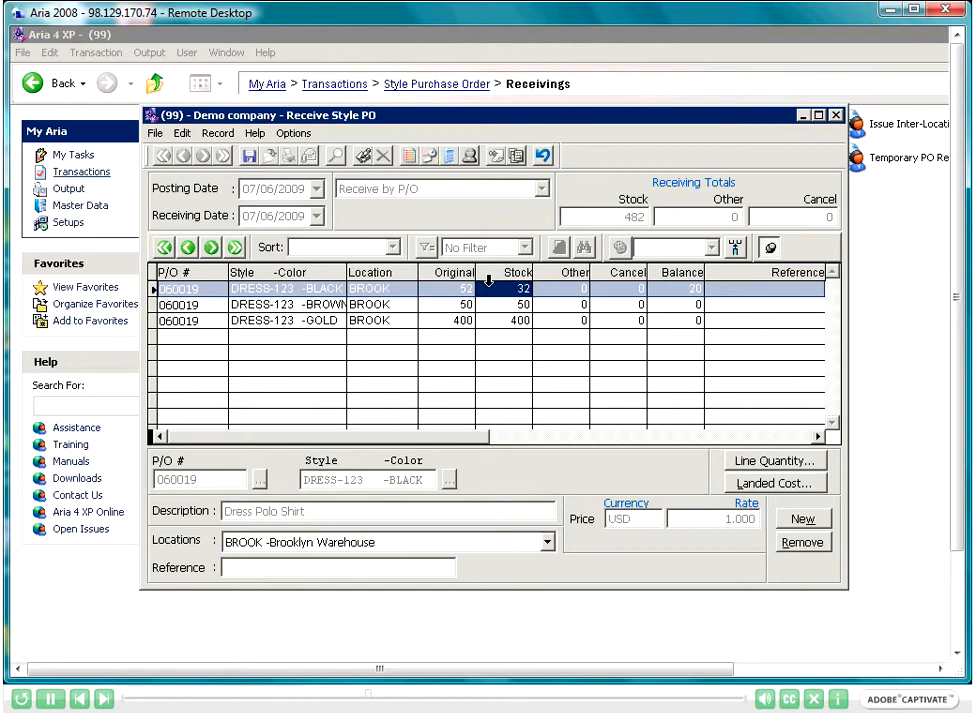
pyautogui.click(440, 287)
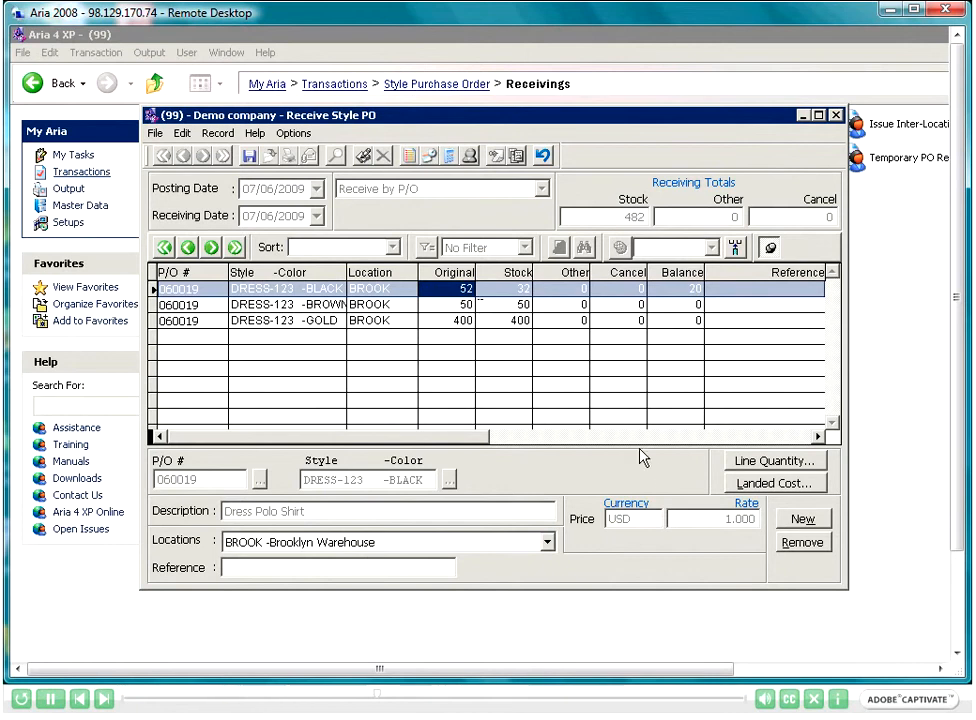
pyautogui.click(812, 487)
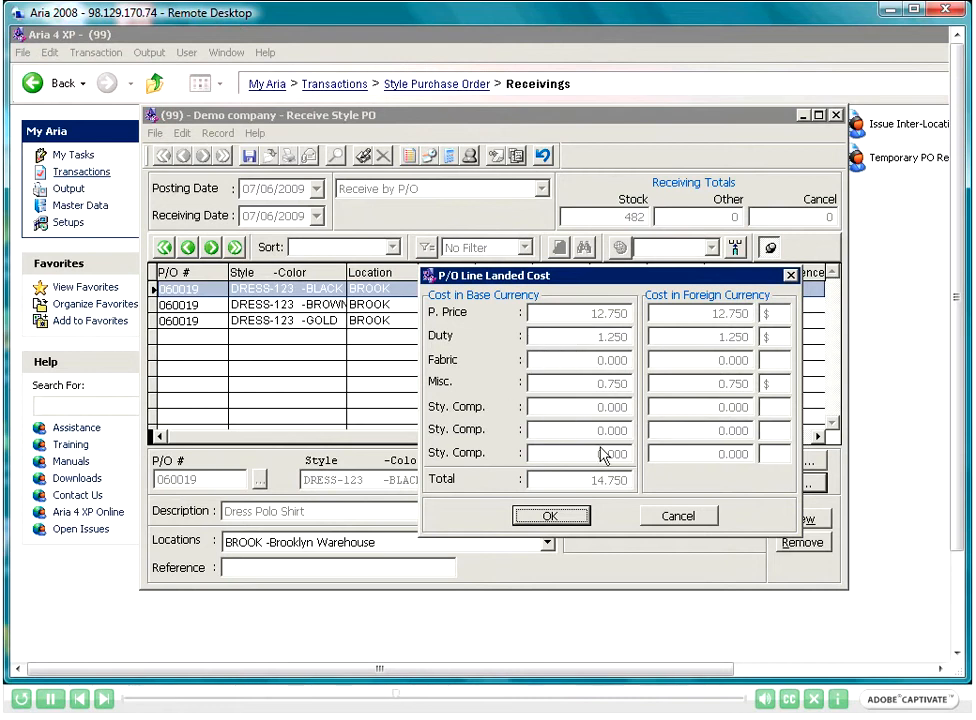
# Close the landed cost breakdown and enable the option to edit landed cost per line.
pyautogui.click(584, 515)
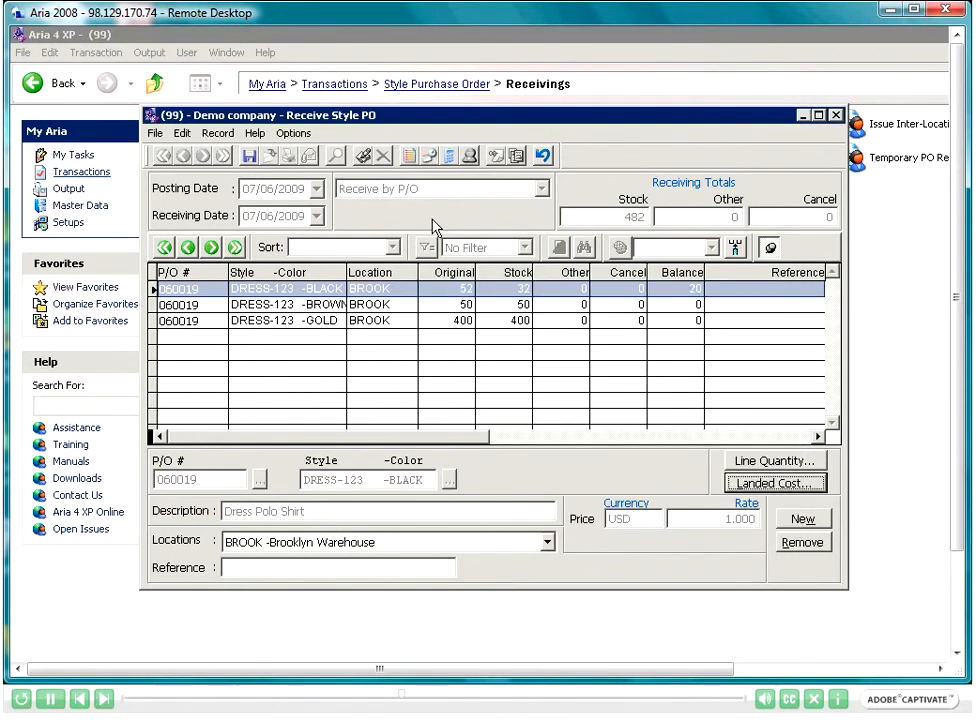
pyautogui.click(294, 133)
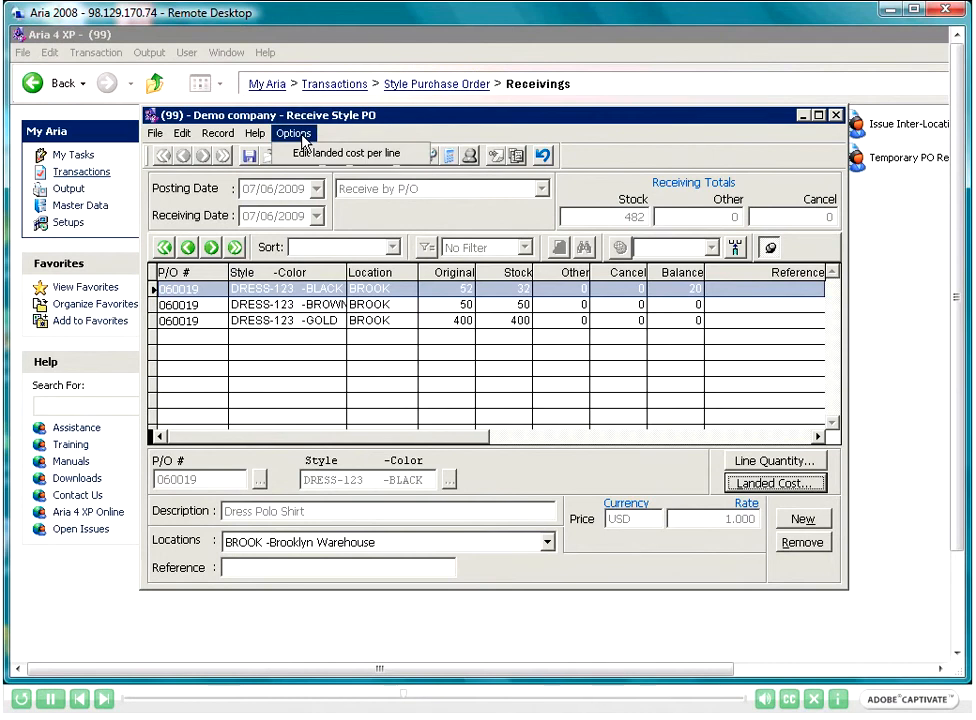
pyautogui.click(397, 157)
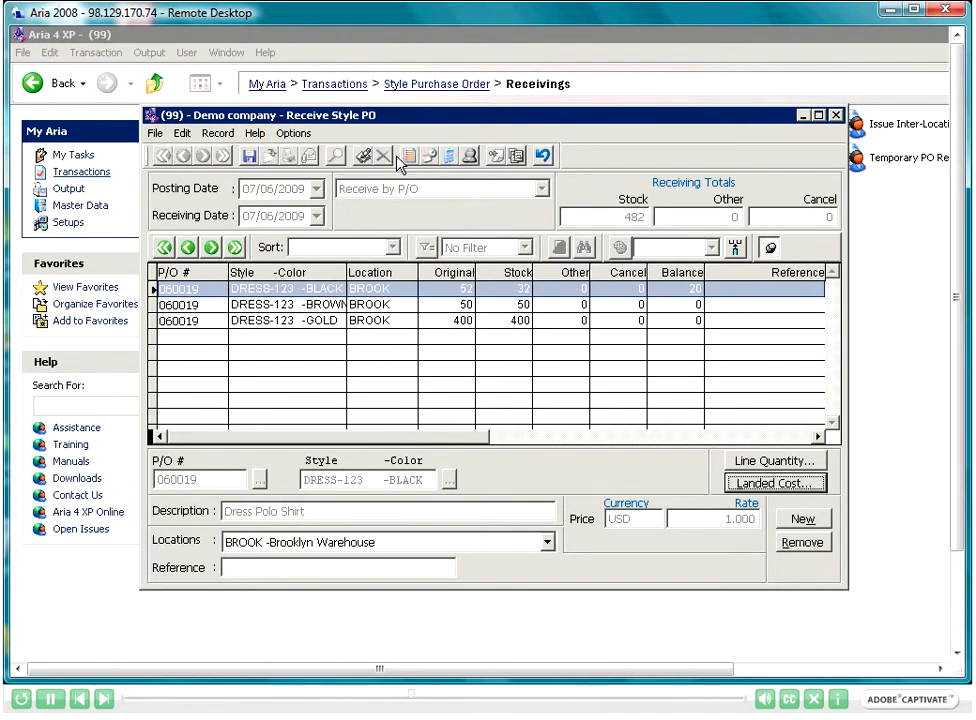
# Set the DRESS-123 BLACK line's foreign-currency purchase price to 13.550 in its landed cost breakdown.
pyautogui.click(322, 291)
pyautogui.press('Down')
pyautogui.press('Down')
pyautogui.press('Up')
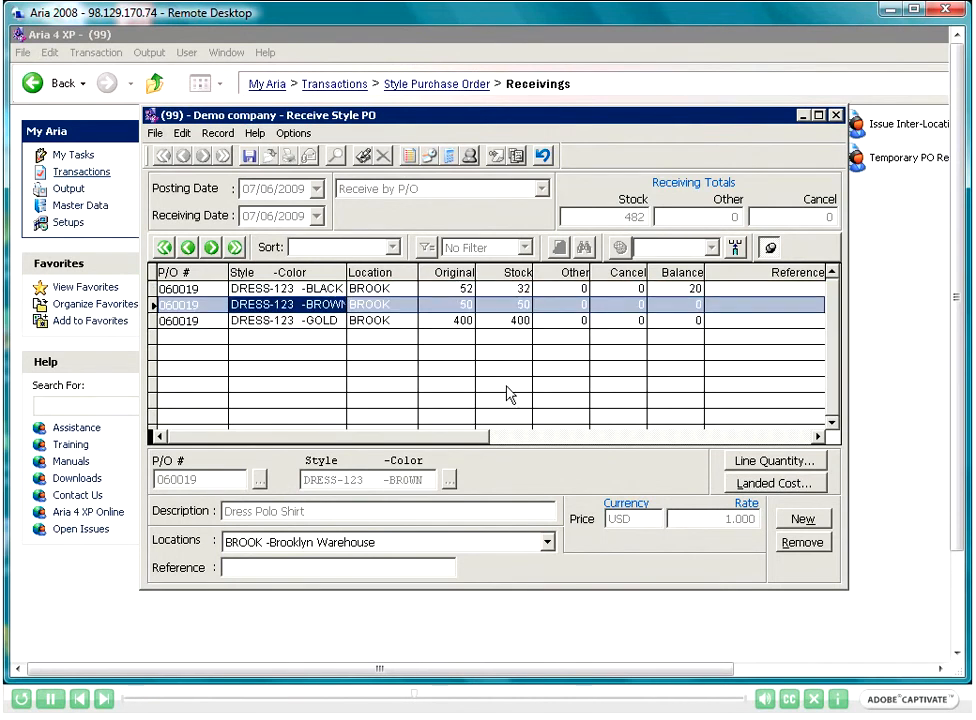
pyautogui.press('Up')
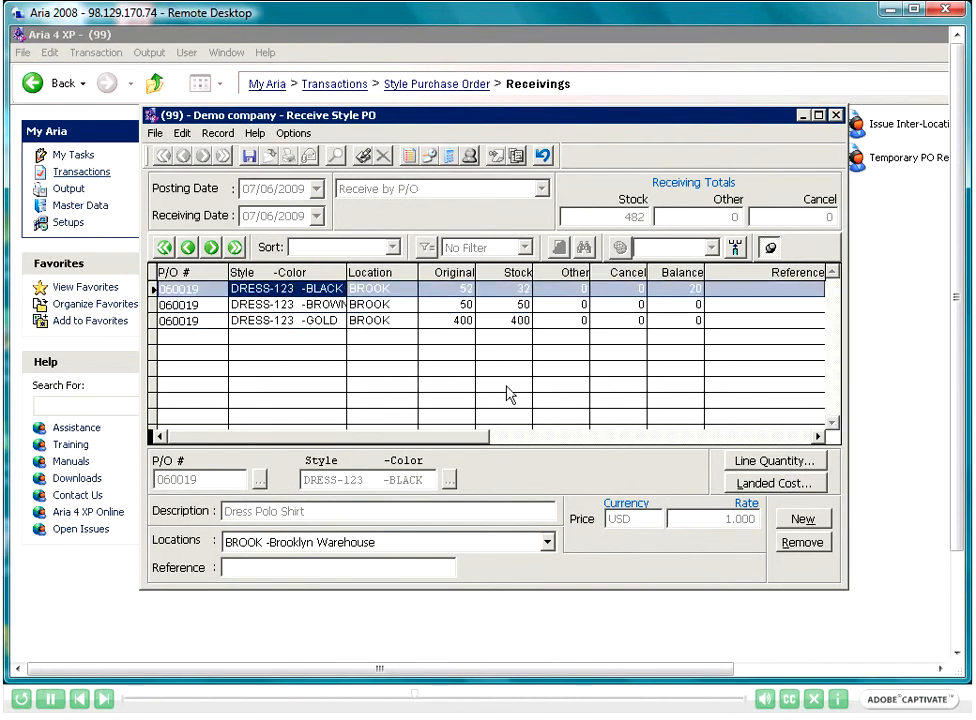
pyautogui.click(793, 488)
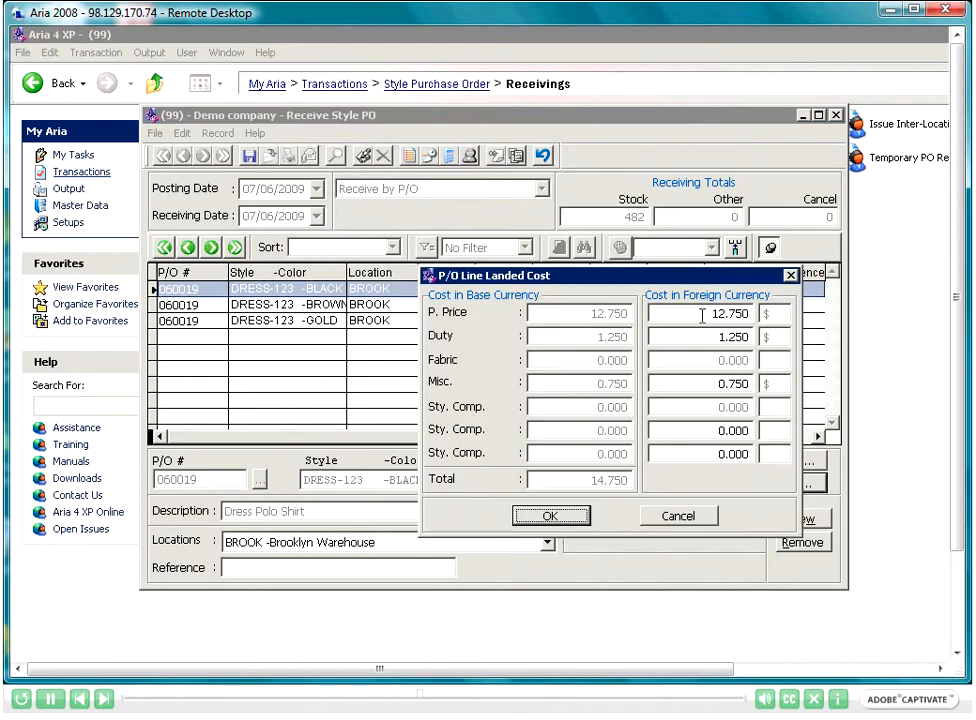
pyautogui.click(706, 315)
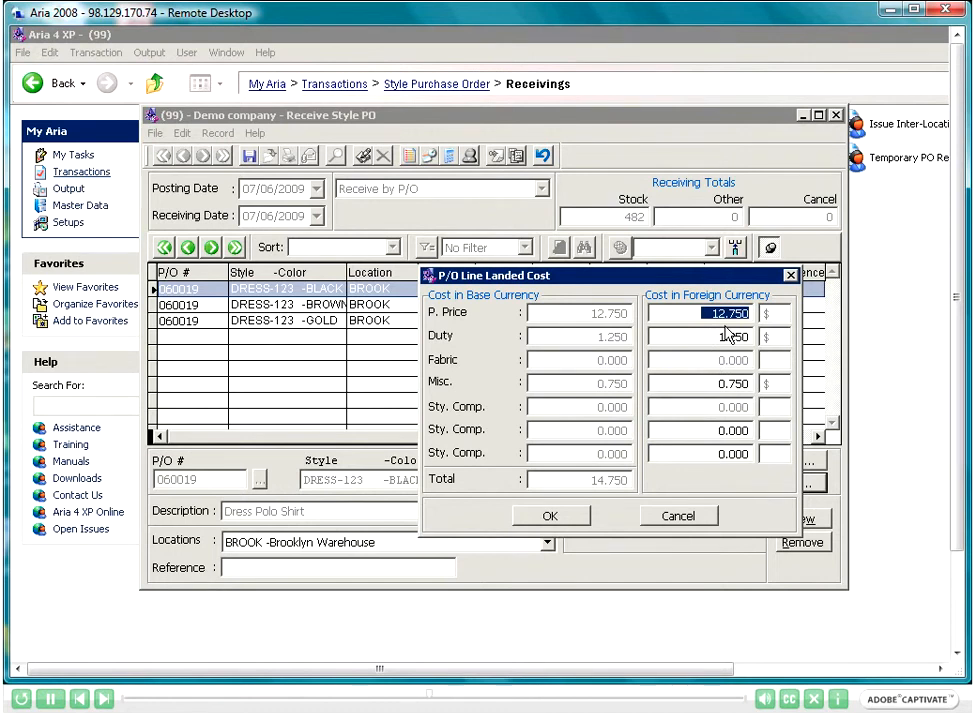
pyautogui.write('13')
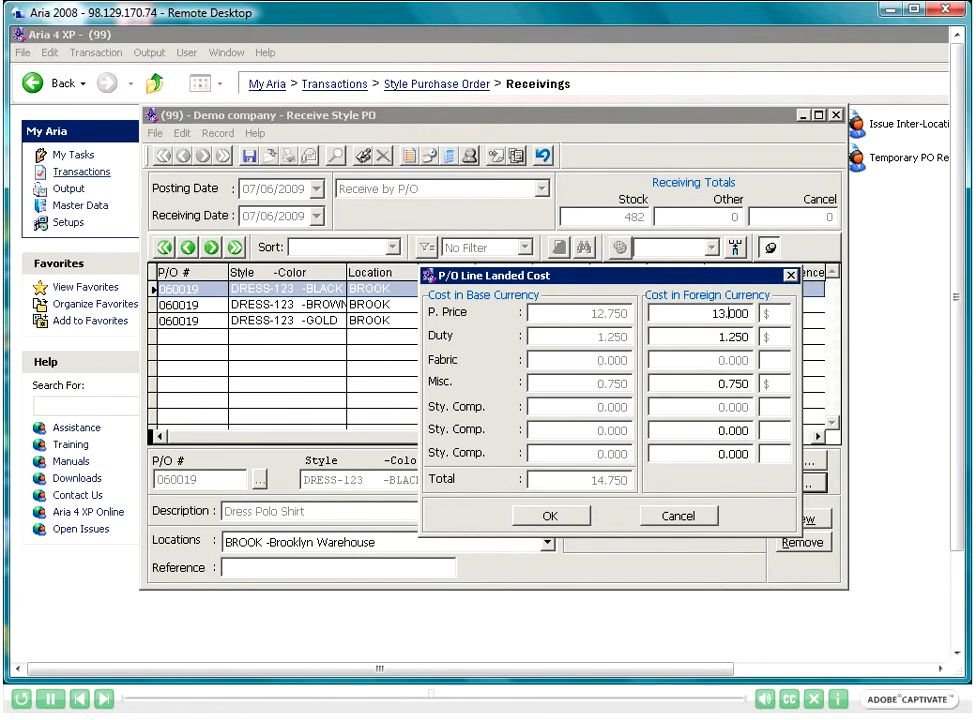
pyautogui.press('Tab')
# Set the DRESS-123 BLACK line's foreign-currency duty to 2.550 and accept the landed costs.
pyautogui.moveTo(708, 337); pyautogui.dragTo(765, 338)
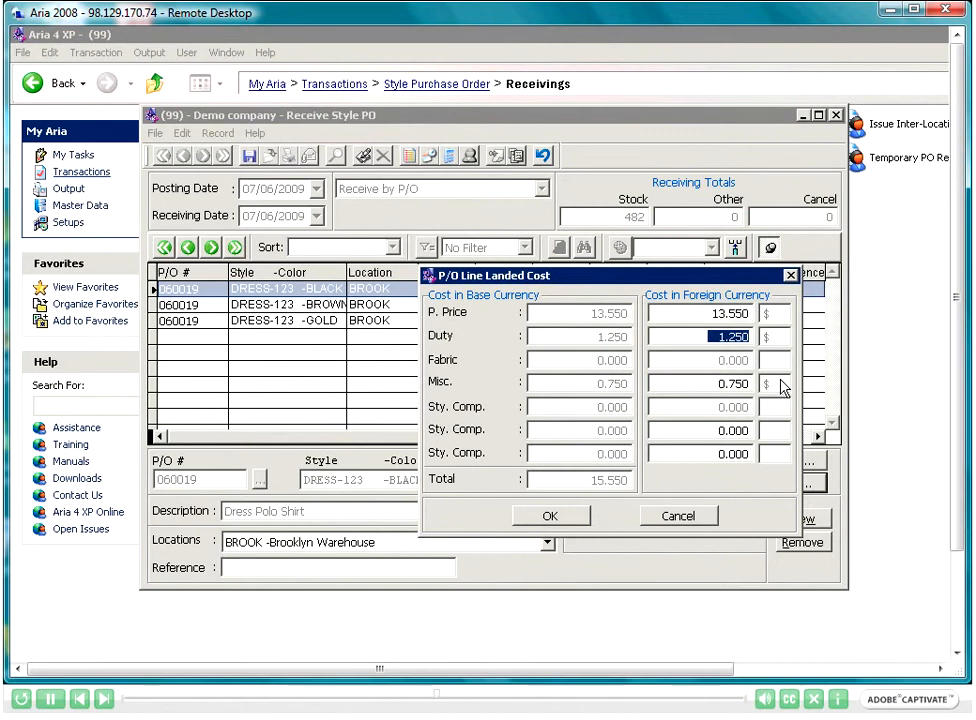
pyautogui.write('2')
pyautogui.press('Tab')
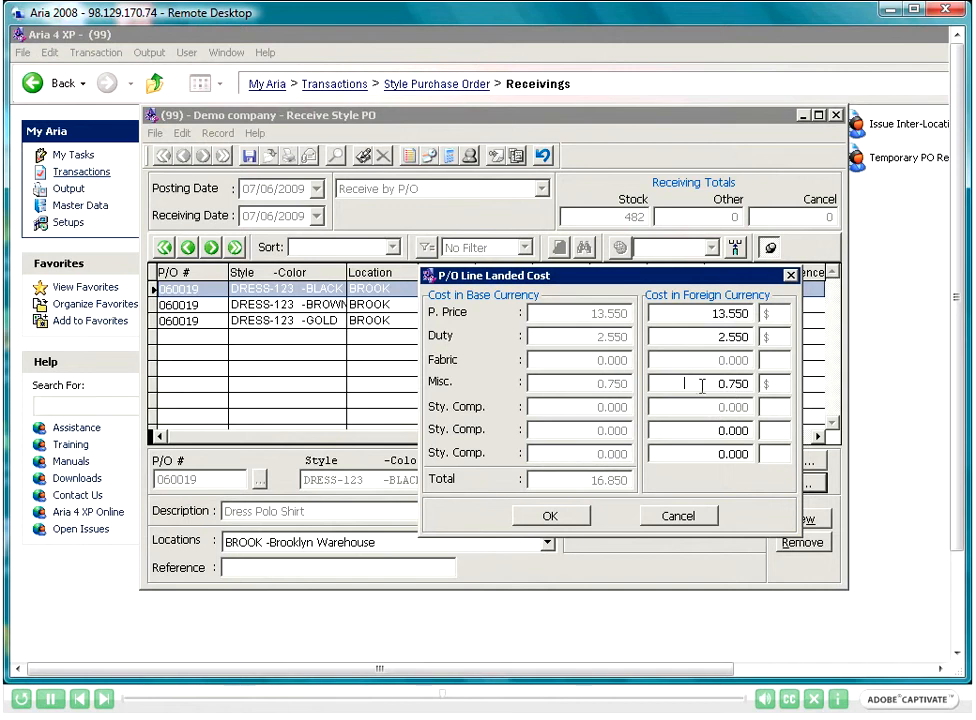
pyautogui.click(574, 520)
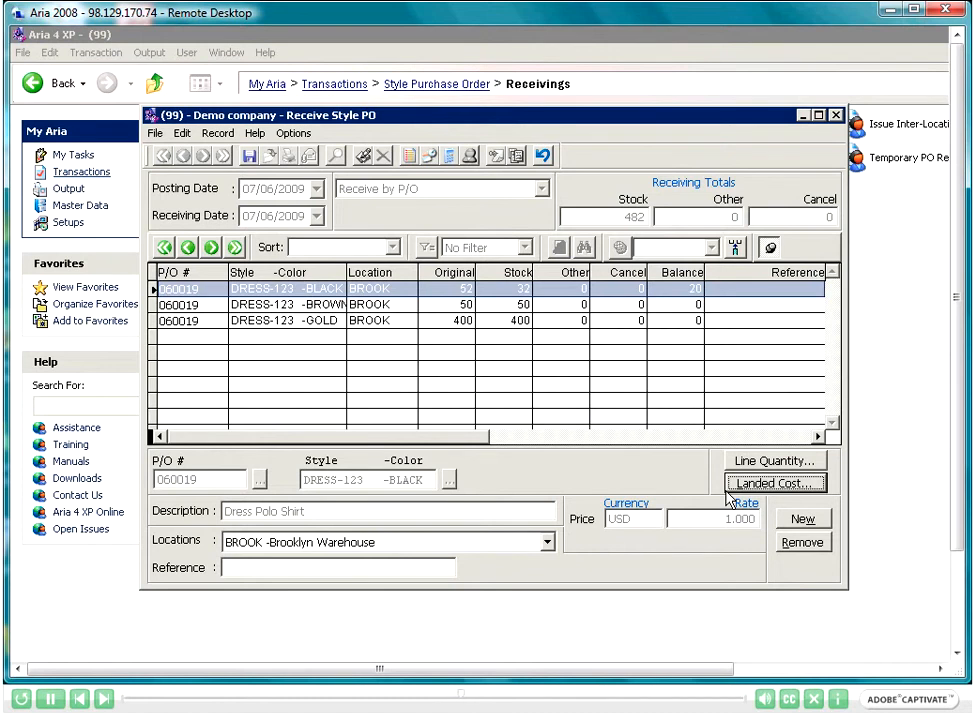
# Keep BROOK -Brooklyn Warehouse as the DRESS-123 BLACK line's location and enter "reference 12334" as its reference.
pyautogui.click(465, 547)
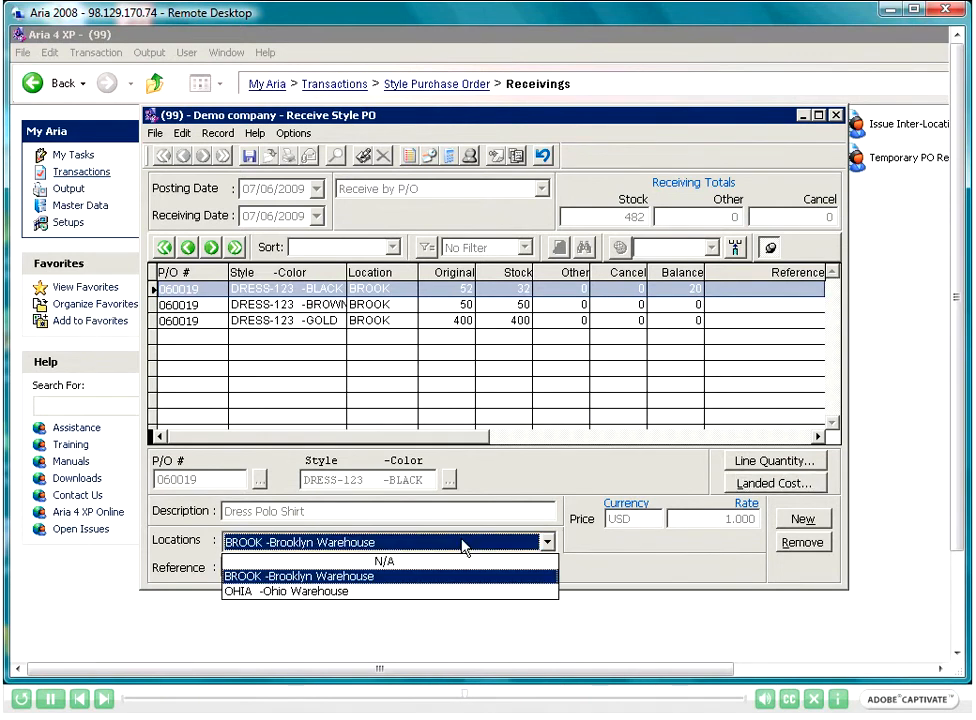
pyautogui.click(421, 582)
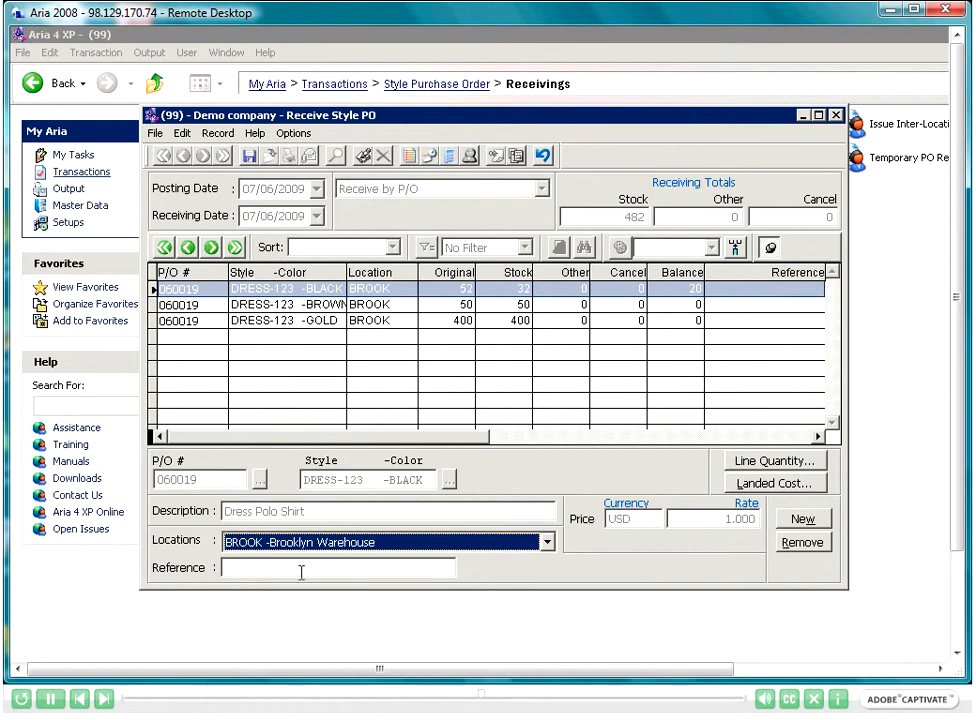
pyautogui.click(337, 570)
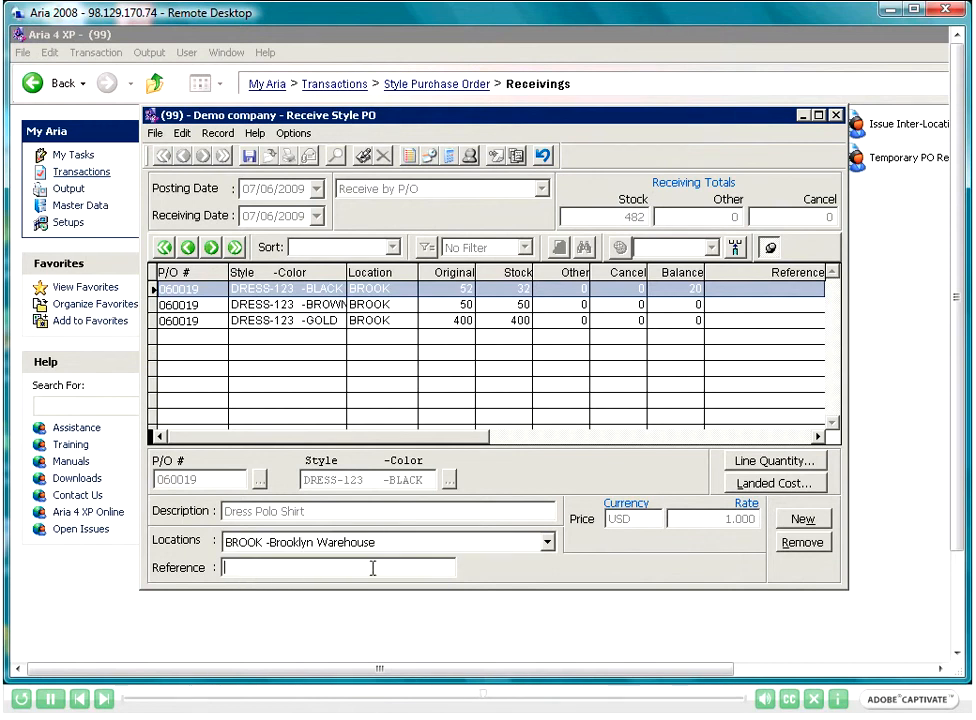
pyautogui.write('reference')
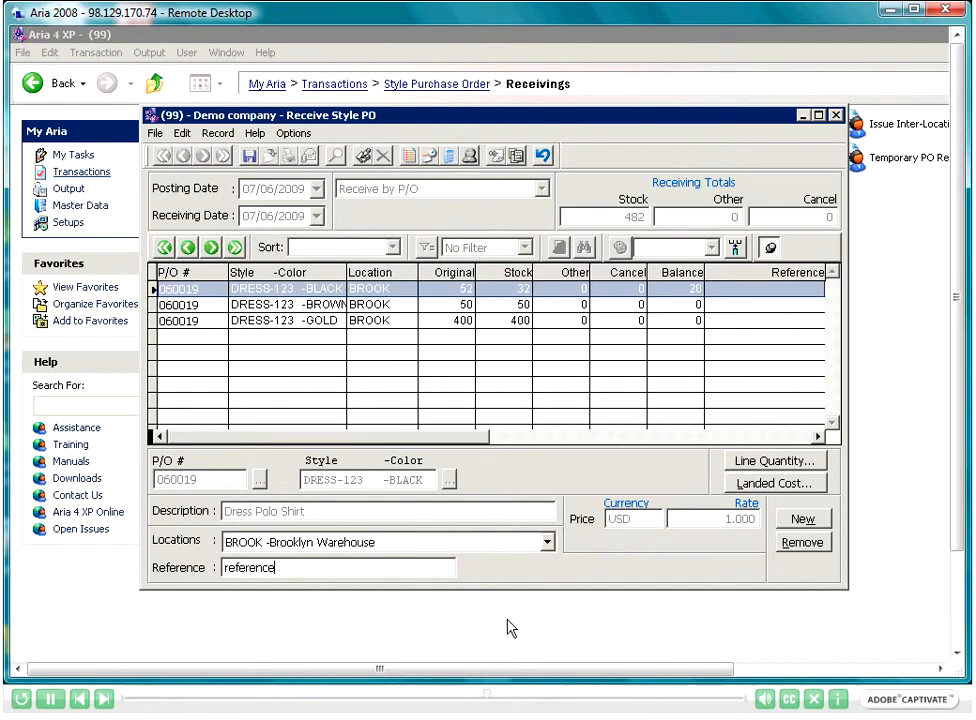
pyautogui.write(' 12334')
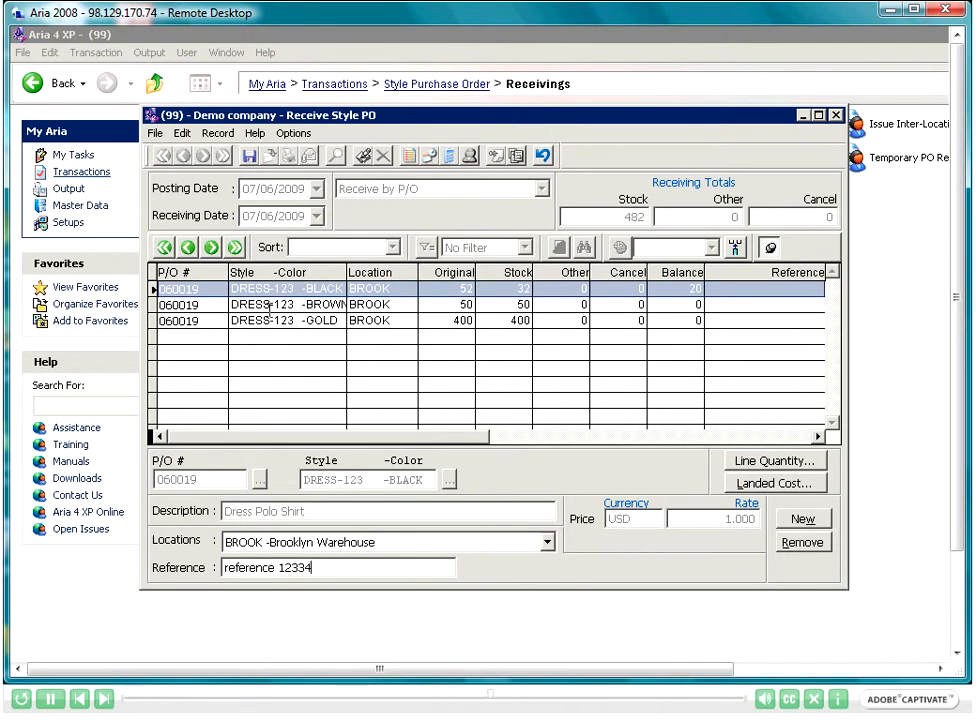
pyautogui.click(268, 307)
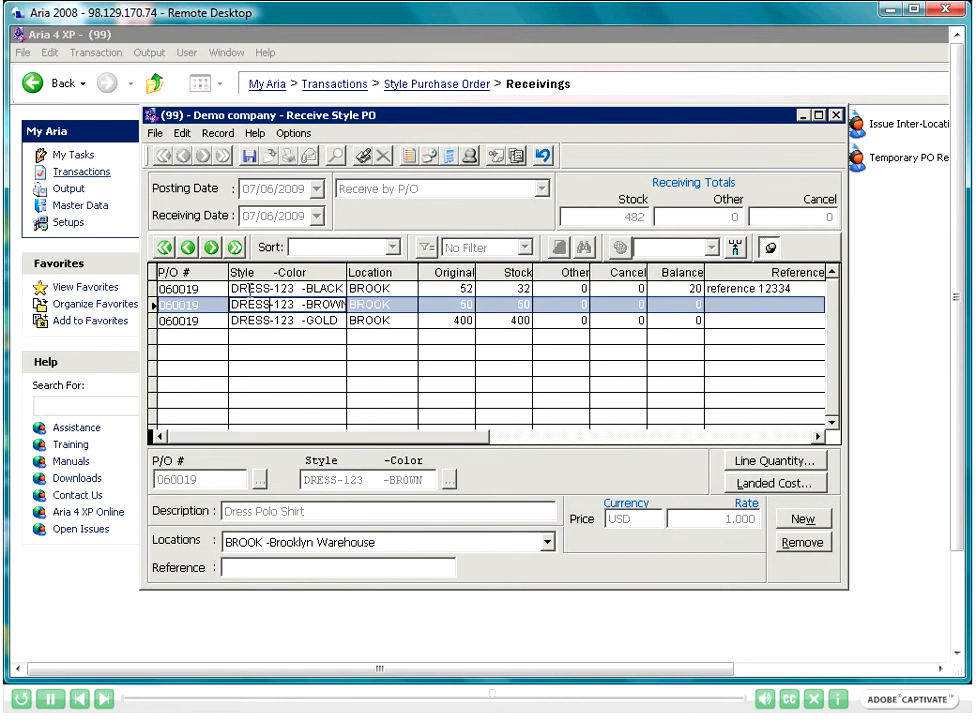
pyautogui.click(255, 289)
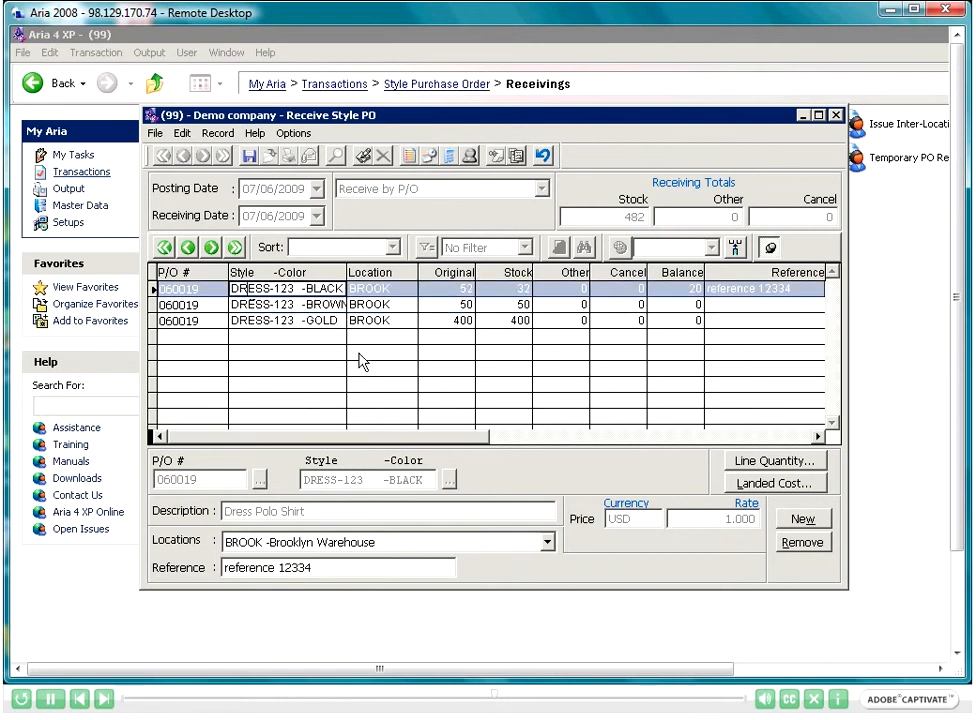
# Save the receiving and preview the receipt log, reviewing quantities per size, prices and amounts before closing it.
pyautogui.click(248, 160)
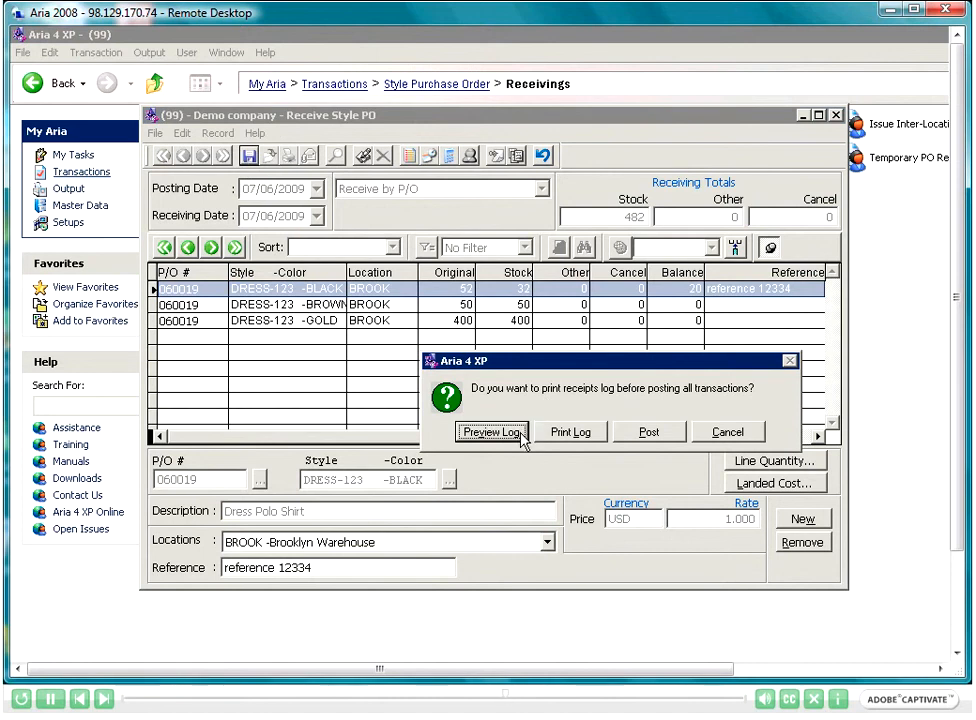
pyautogui.press('Tab')
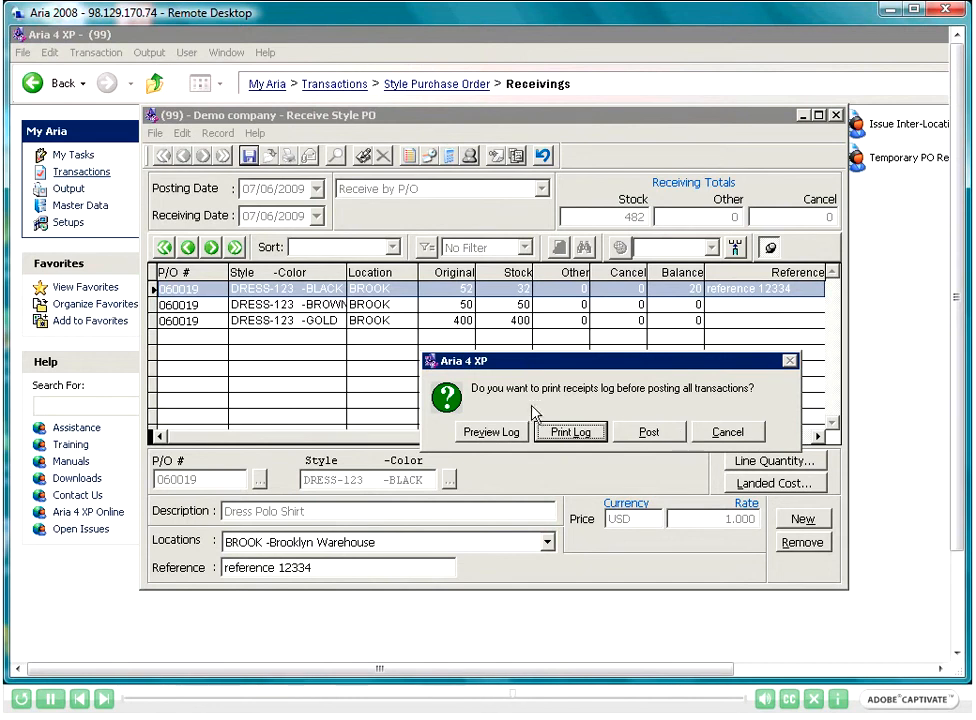
pyautogui.click(489, 433)
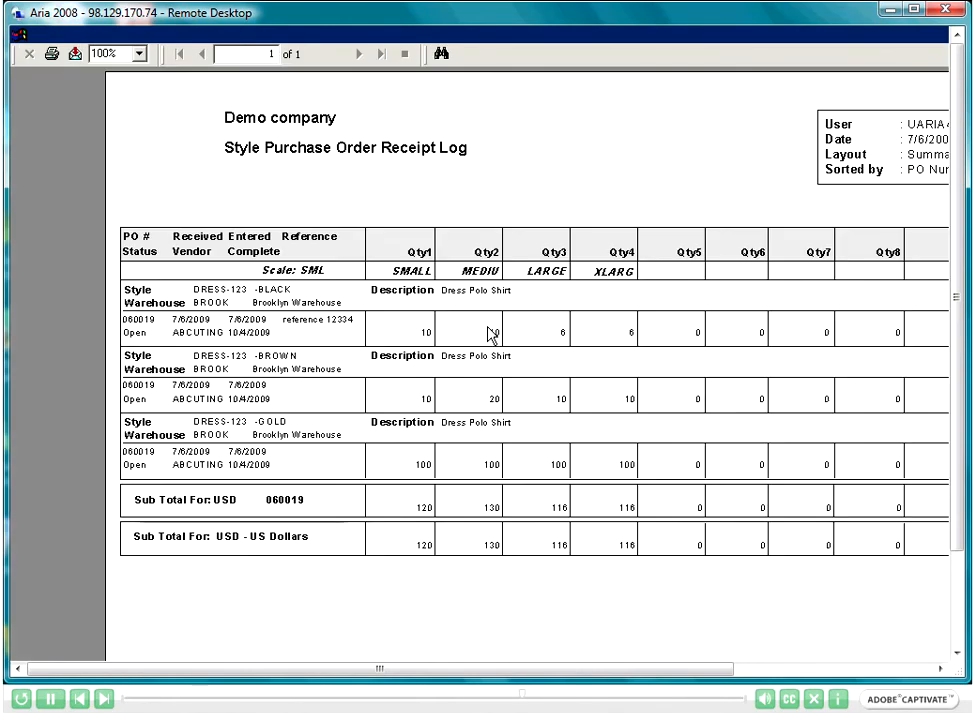
pyautogui.click(824, 673)
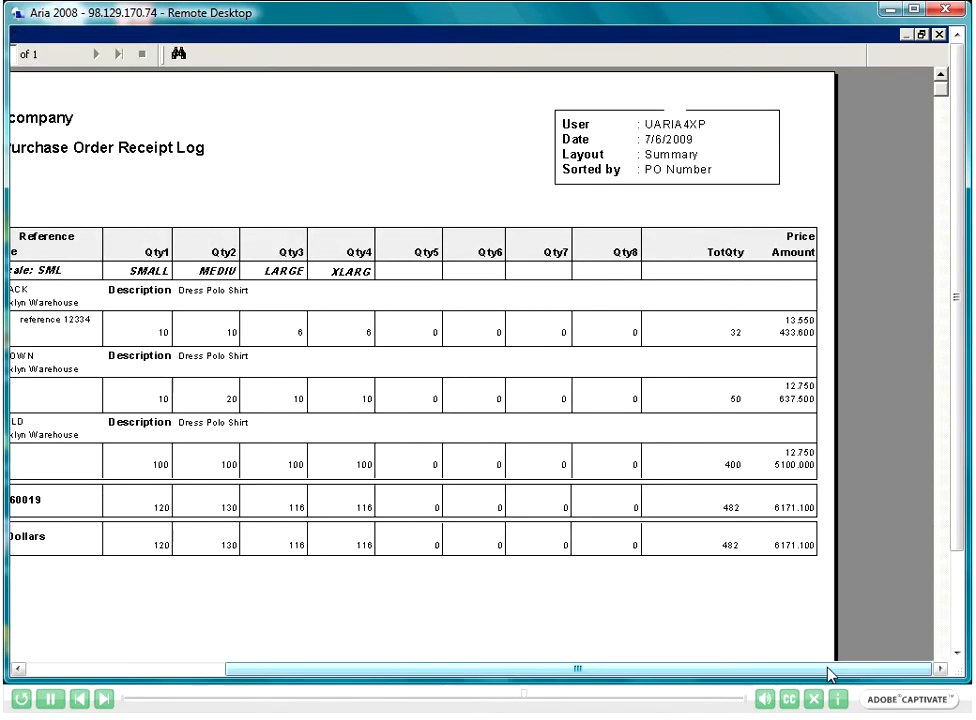
pyautogui.moveTo(725, 671); pyautogui.dragTo(577, 669)
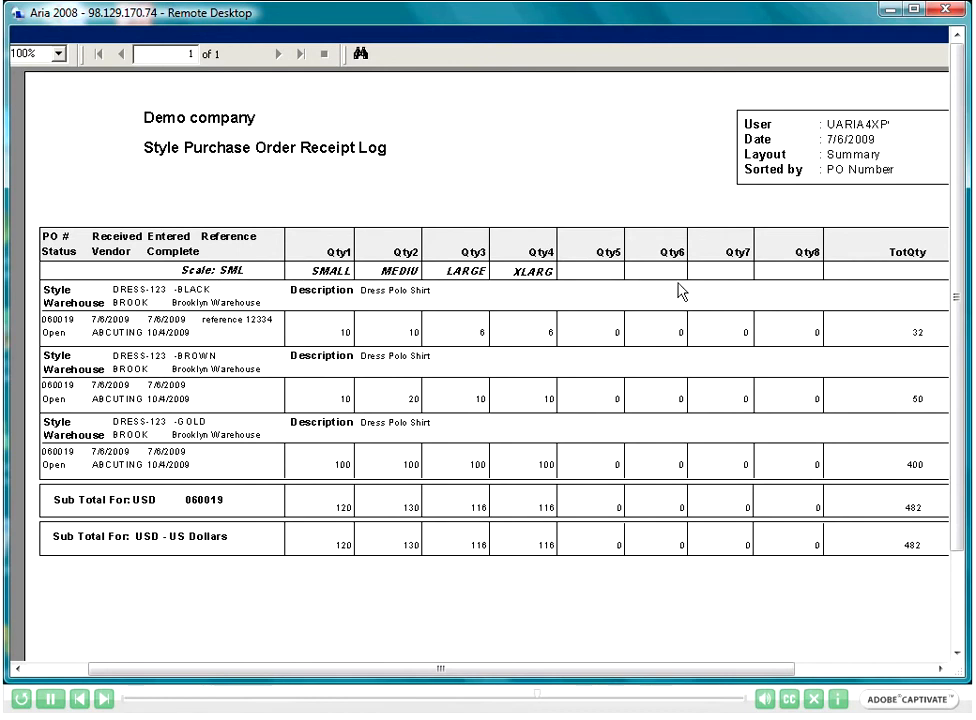
pyautogui.moveTo(469, 678); pyautogui.dragTo(370, 672)
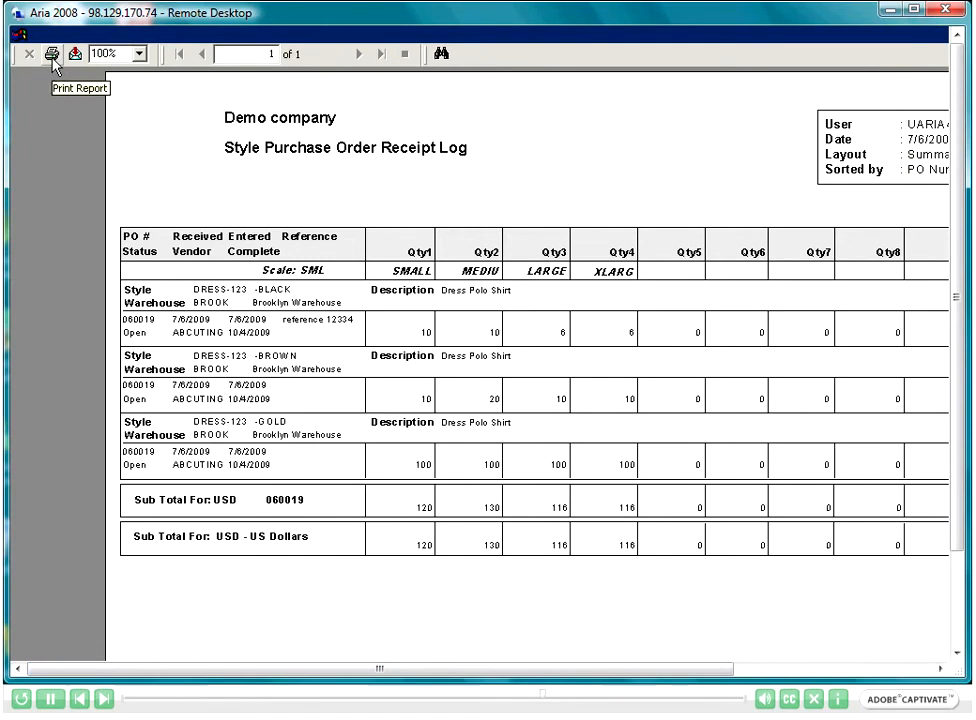
pyautogui.moveTo(610, 680); pyautogui.dragTo(824, 617)
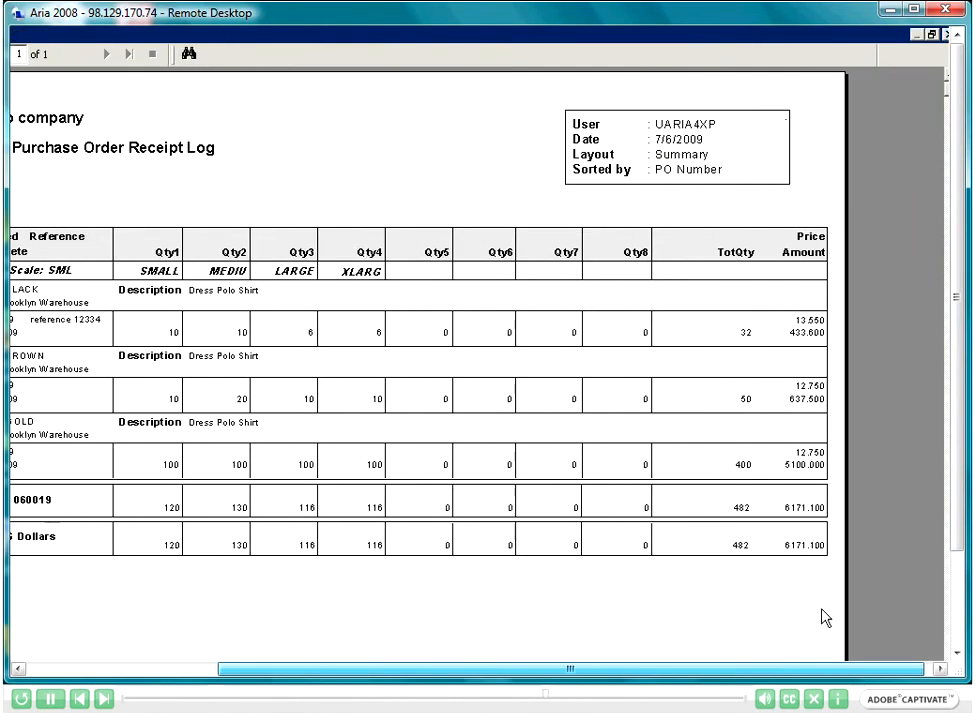
pyautogui.click(946, 35)
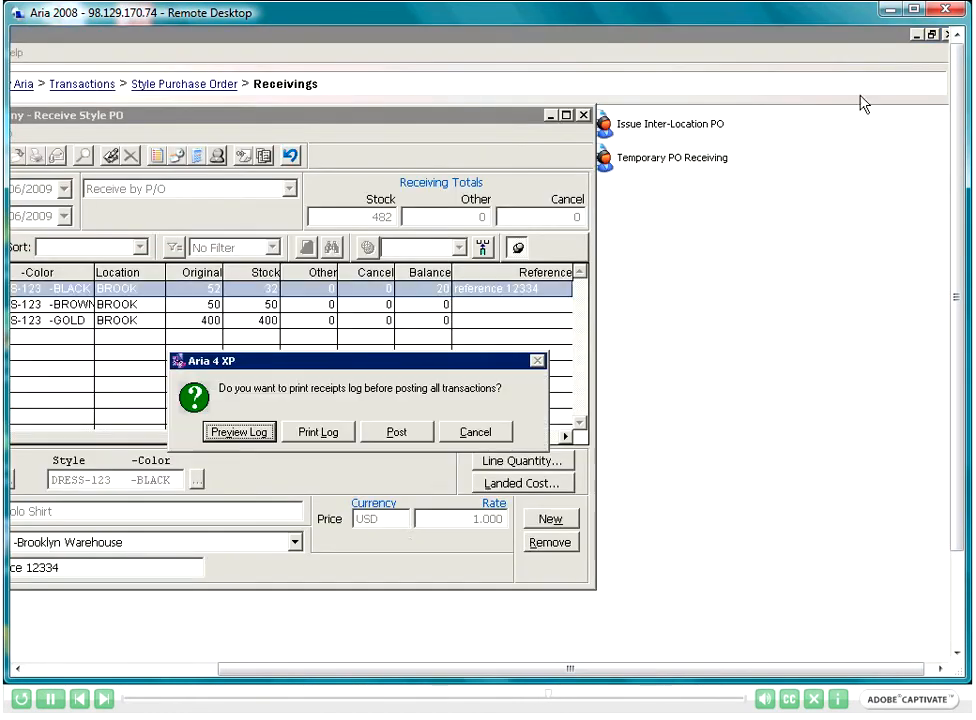
# Post all the receiving transactions and close the Receive Style PO window.
pyautogui.moveTo(390, 667); pyautogui.dragTo(355, 668)
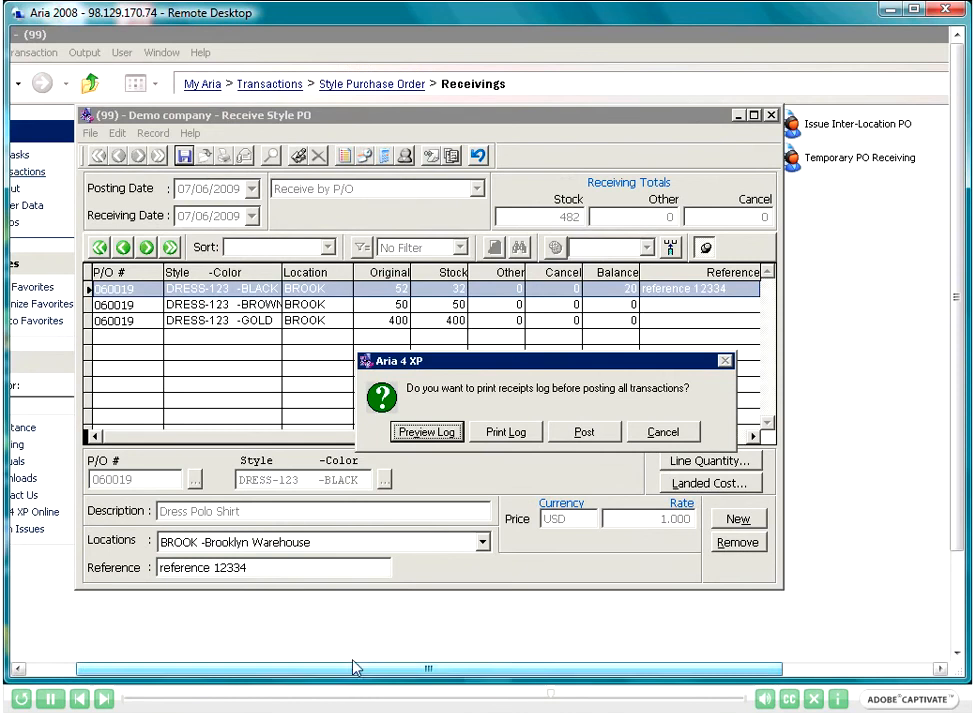
pyautogui.click(573, 436)
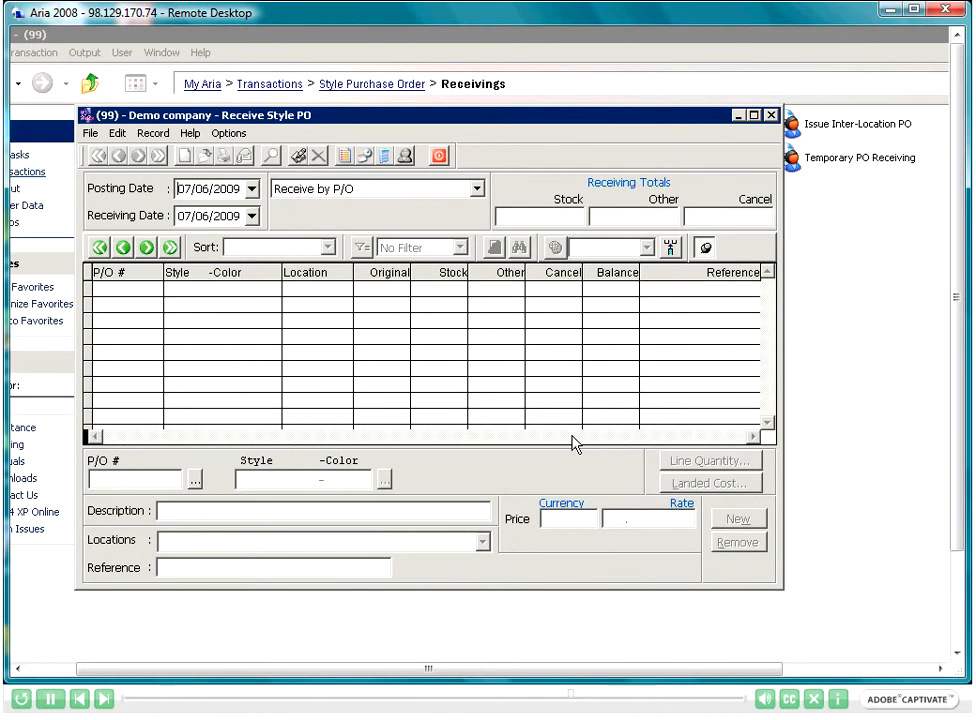
pyautogui.click(439, 158)
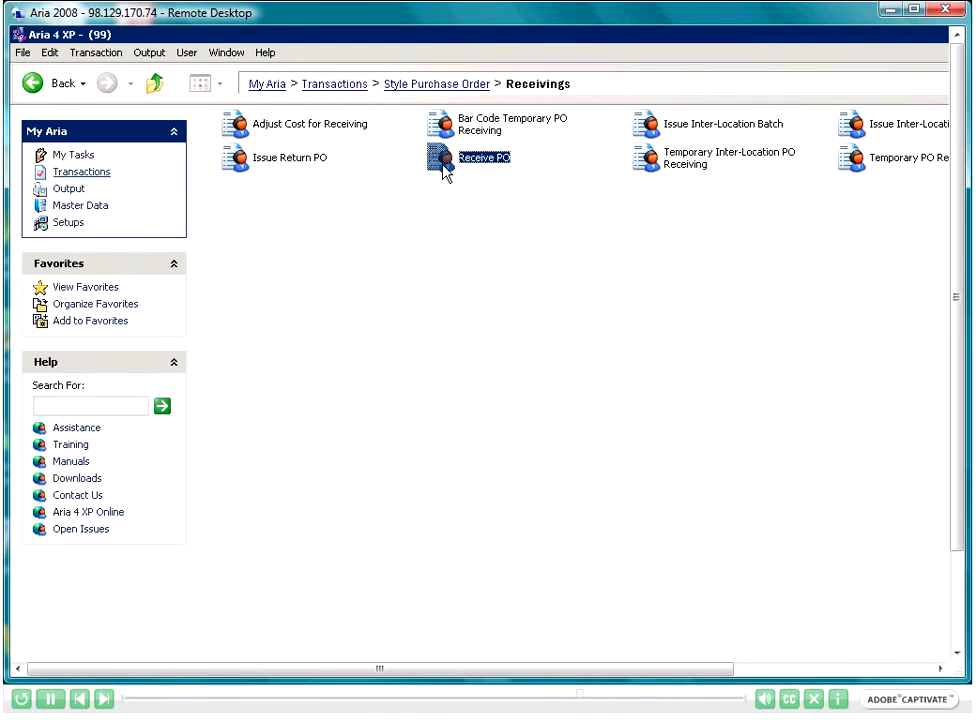
# Reopen Receive PO and set the receiving type to Receive by Shipment.
pyautogui.doubleClick(443, 166)
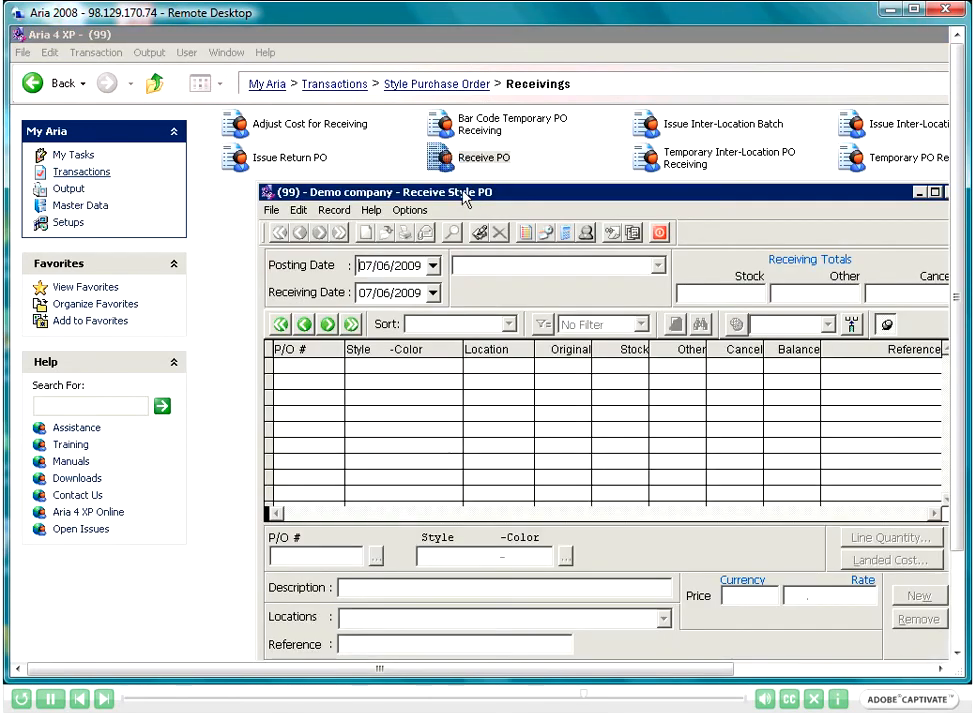
pyautogui.moveTo(475, 200); pyautogui.dragTo(405, 135)
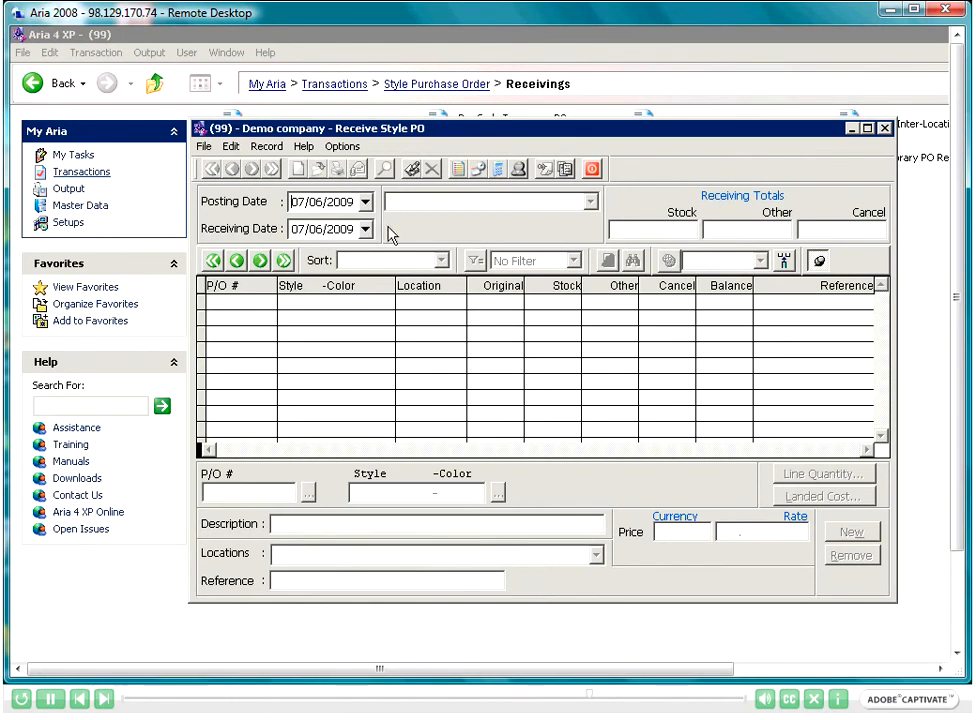
pyautogui.press('Tab')
pyautogui.press('Tab')
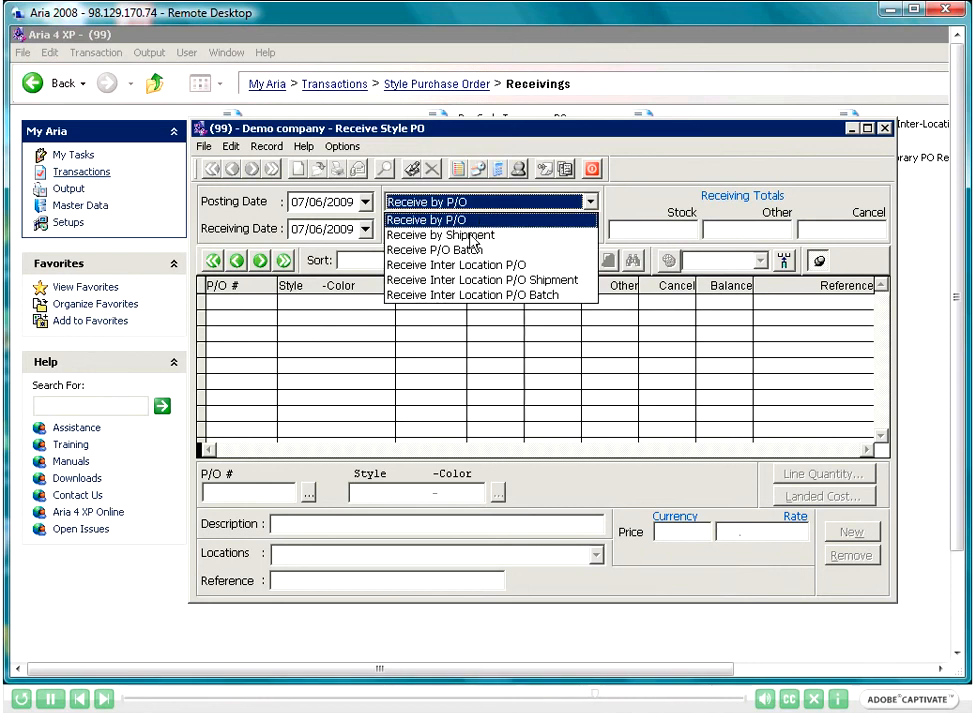
pyautogui.press('Down')
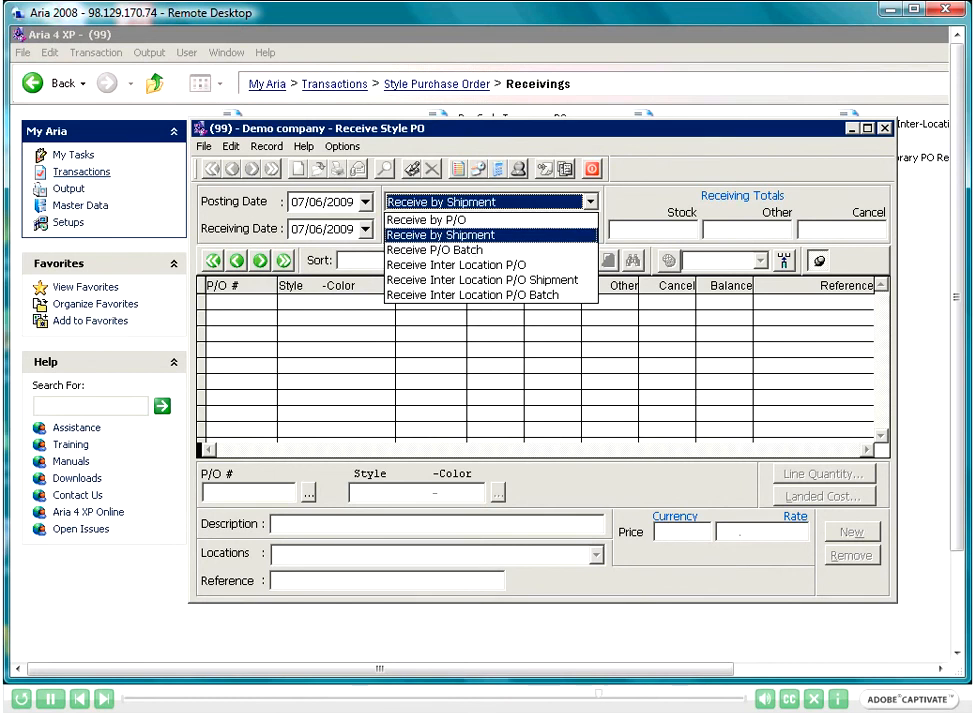
pyautogui.press('Return')
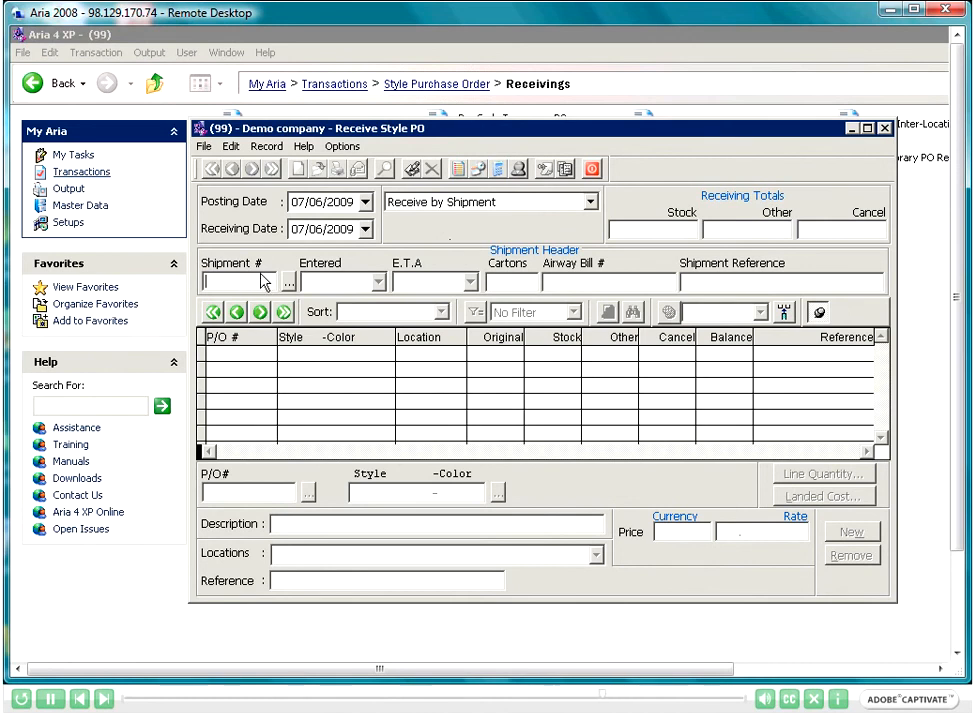
# Choose shipment 10001 from the shipment list to load its lines for receiving.
pyautogui.click(288, 285)
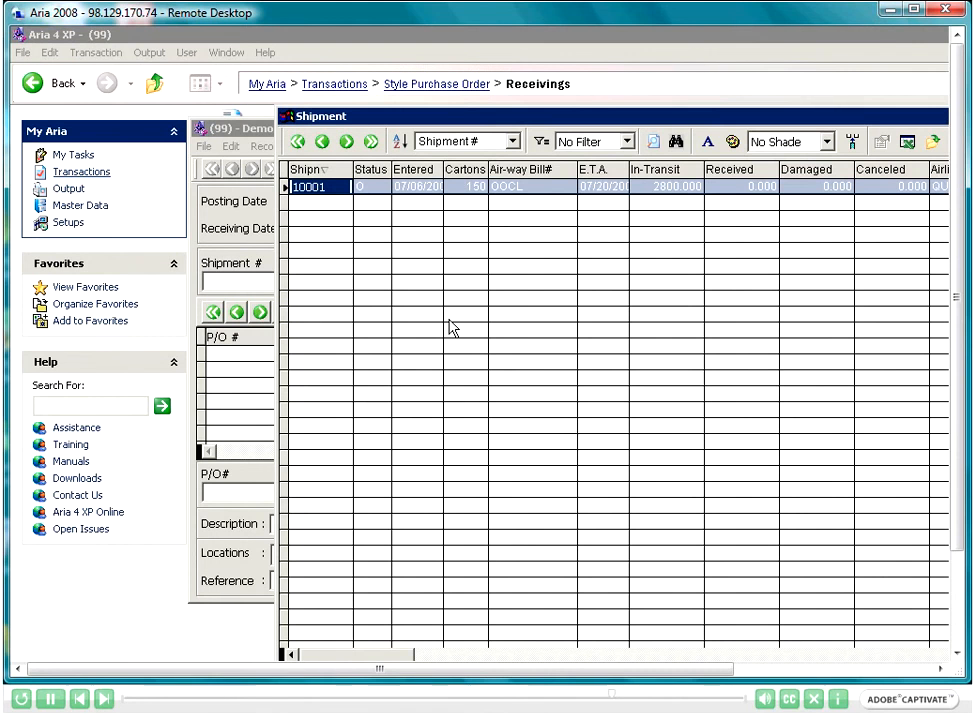
pyautogui.press('Tab')
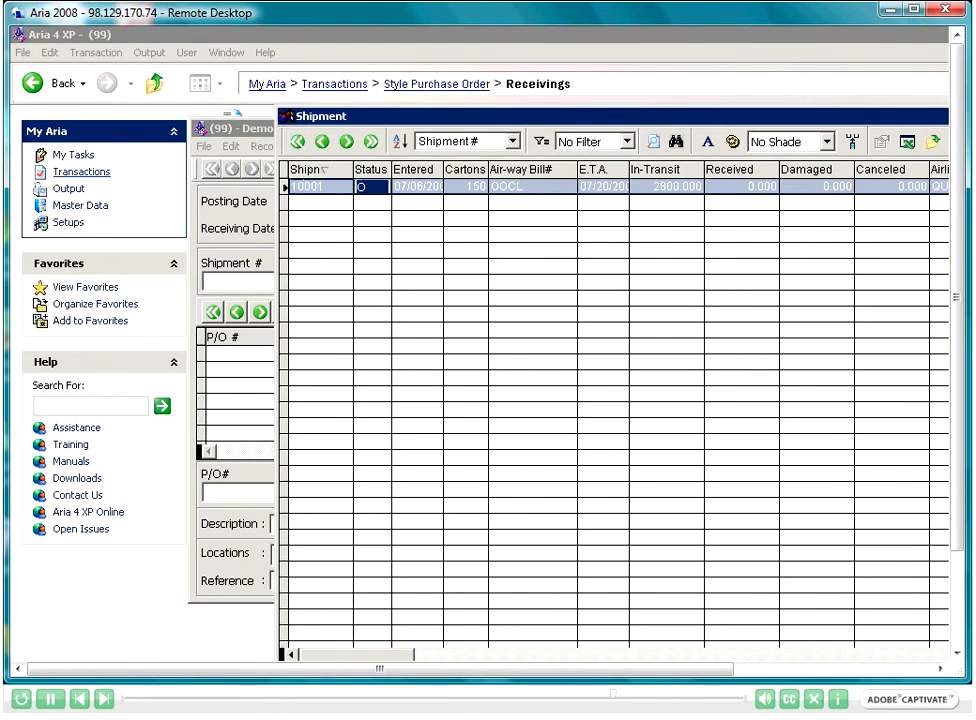
pyautogui.press('Left')
pyautogui.press('Return')
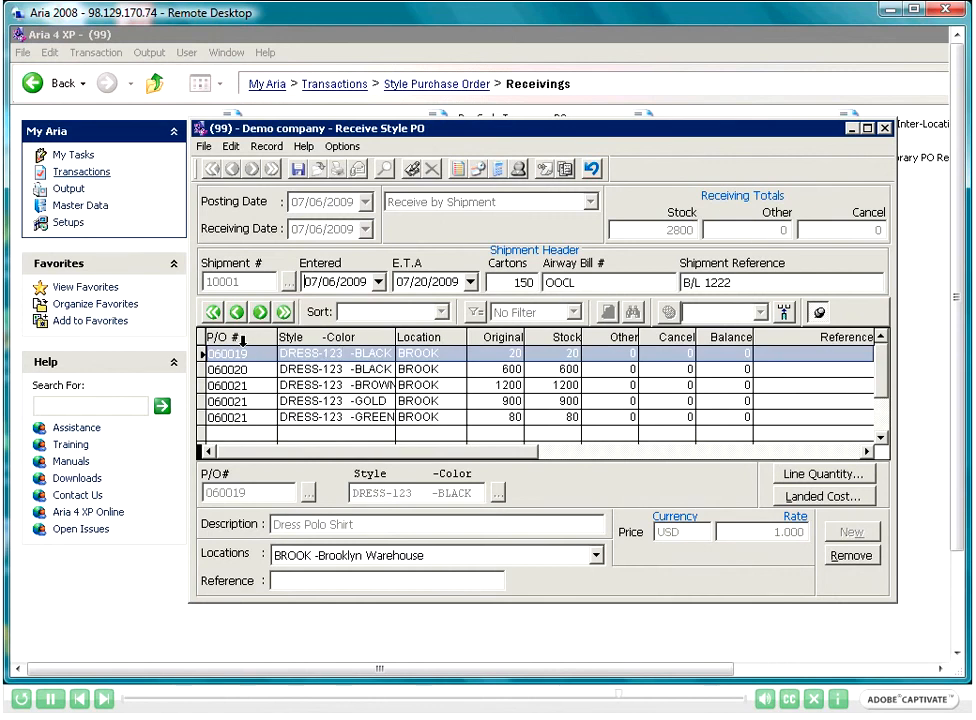
# Look through the shipment's DRESS-123 lines, checking each purchase order, color, location and stock quantity.
pyautogui.click(242, 340)
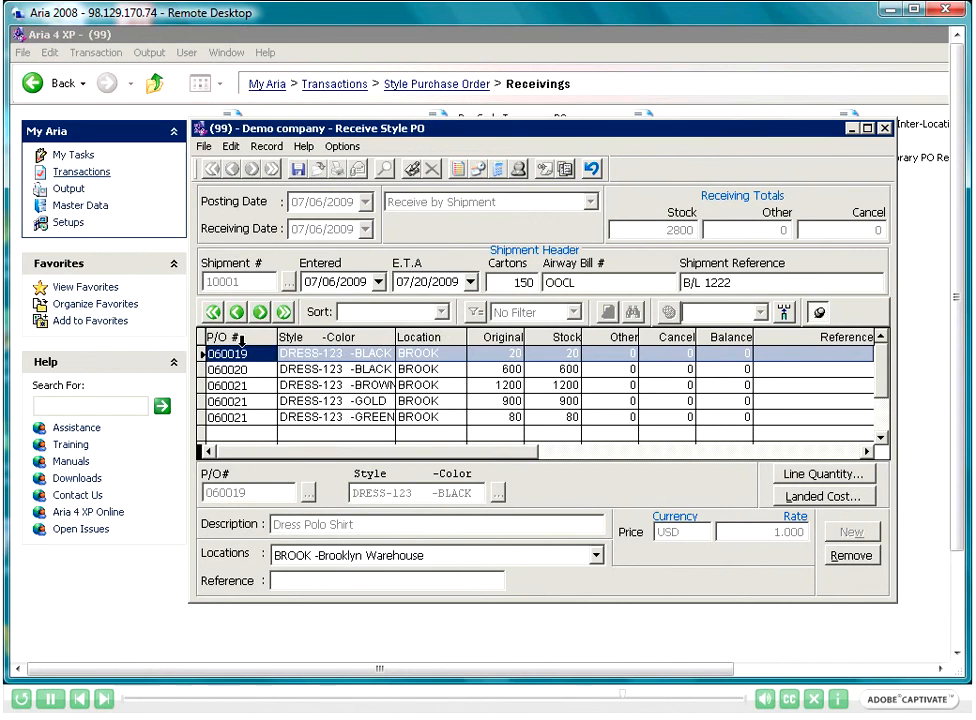
pyautogui.press('Down')
pyautogui.press('Down')
pyautogui.press('Down')
pyautogui.press('Down')
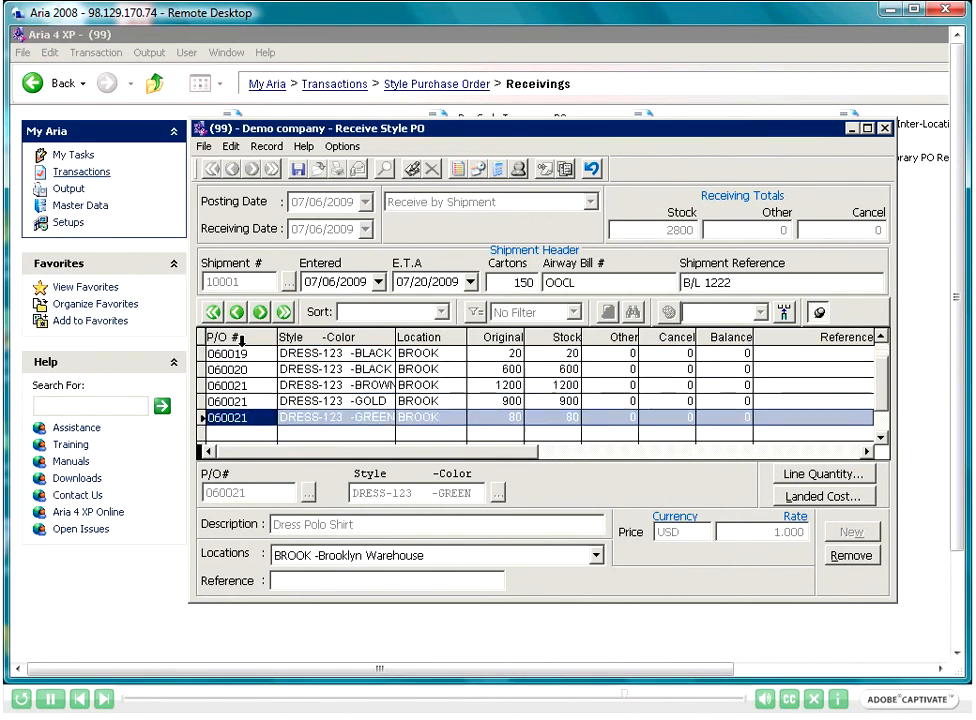
pyautogui.press('Up')
pyautogui.press('Up')
pyautogui.press('Up')
pyautogui.press('Up')
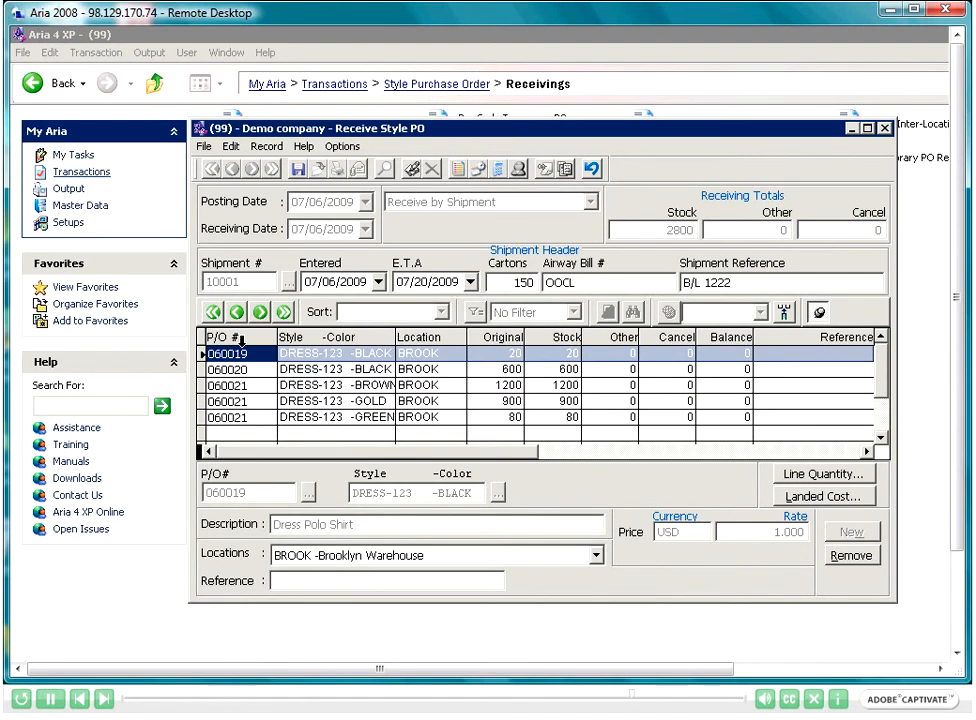
# Review the line quantities per size for the first DRESS-123 BLACK line and close them without changes.
pyautogui.press('Tab')
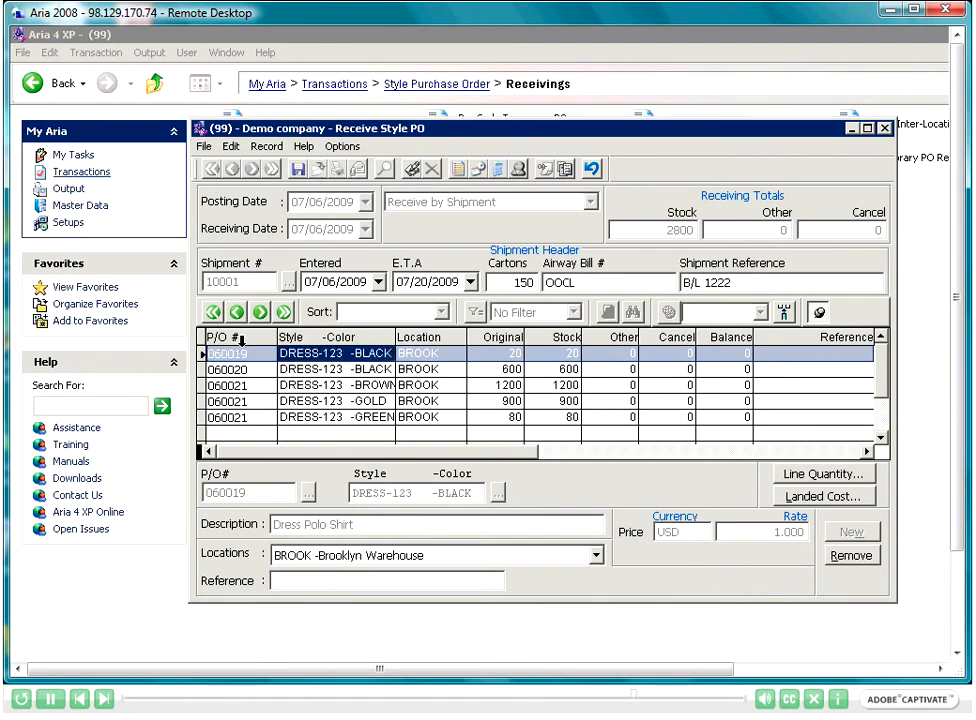
pyautogui.press('Down')
pyautogui.press('Up')
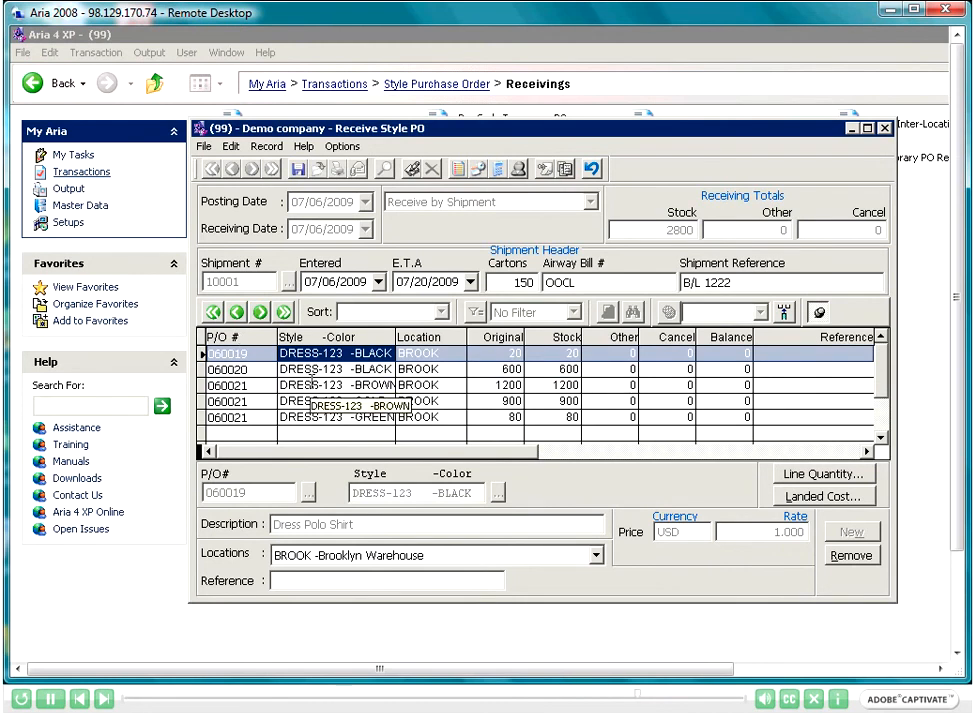
pyautogui.click(786, 476)
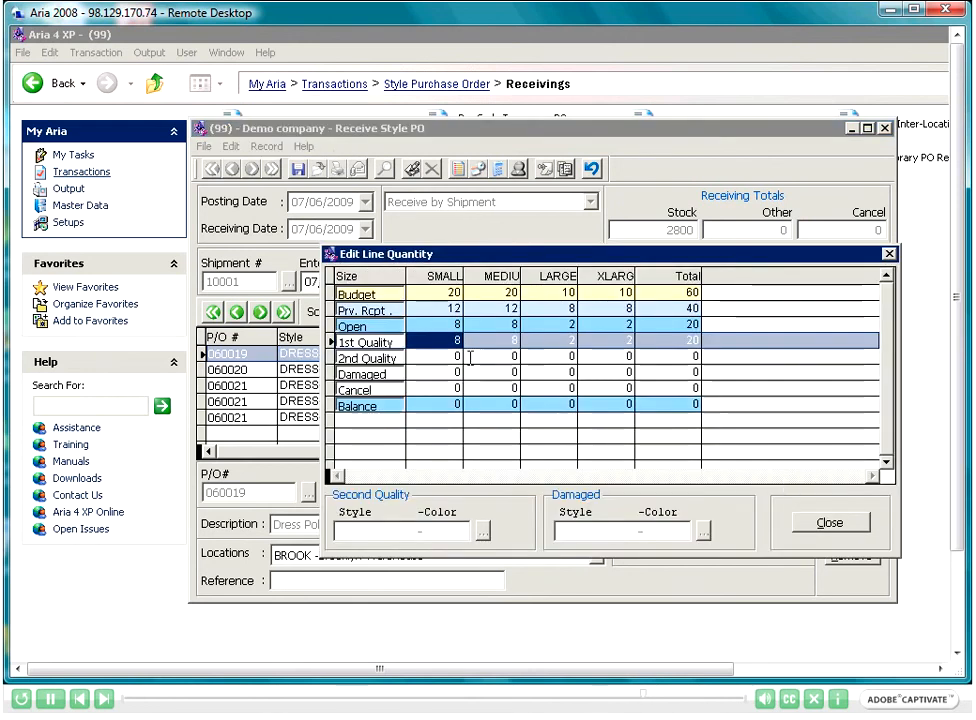
pyautogui.click(834, 527)
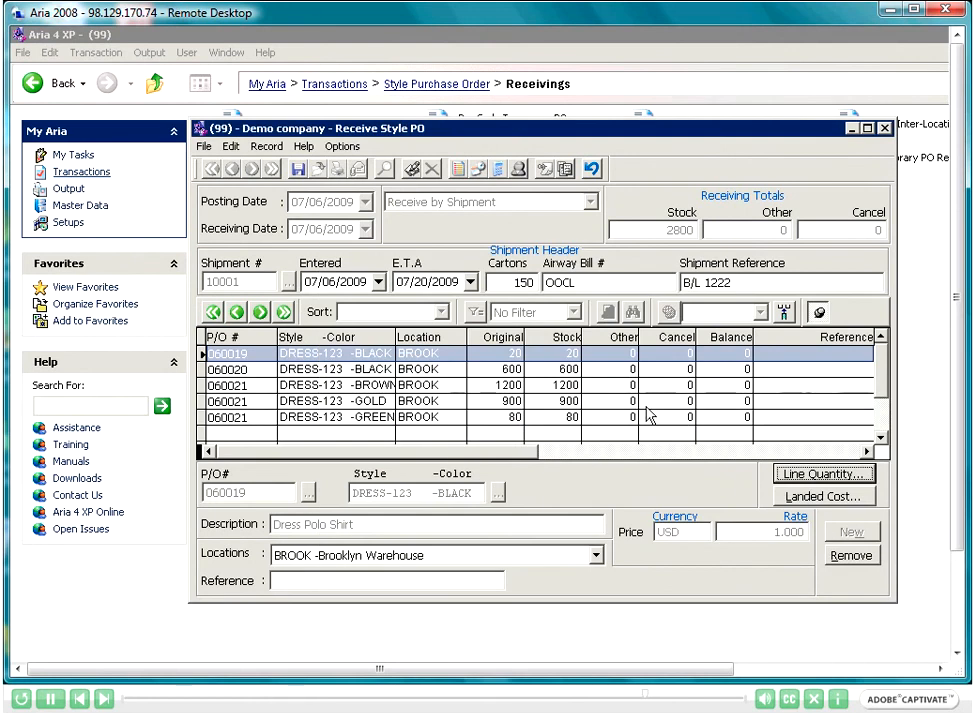
# Select the Edit landed cost per line option and inspect the first DRESS-123 BLACK line's landed cost, cancelling without changes.
pyautogui.click(342, 146)
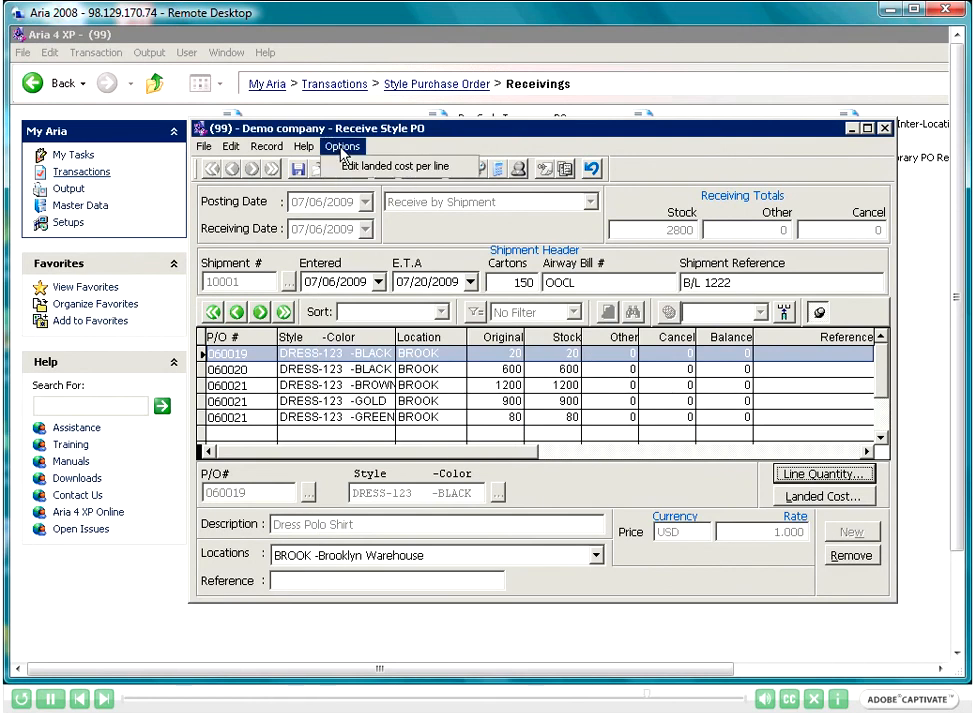
pyautogui.click(453, 171)
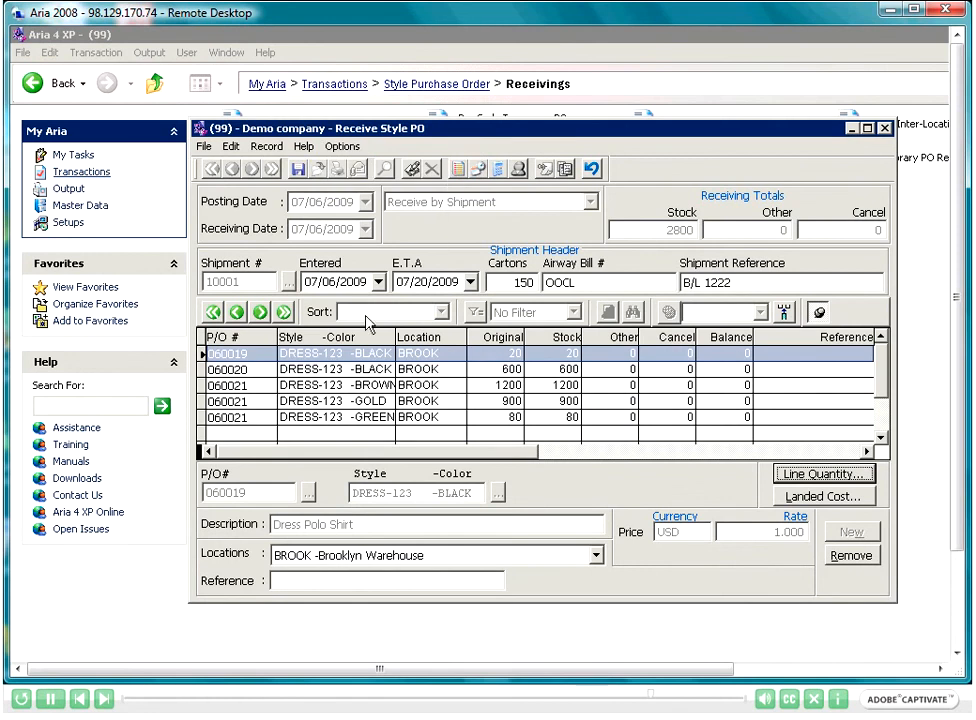
pyautogui.click(337, 370)
pyautogui.click(345, 355)
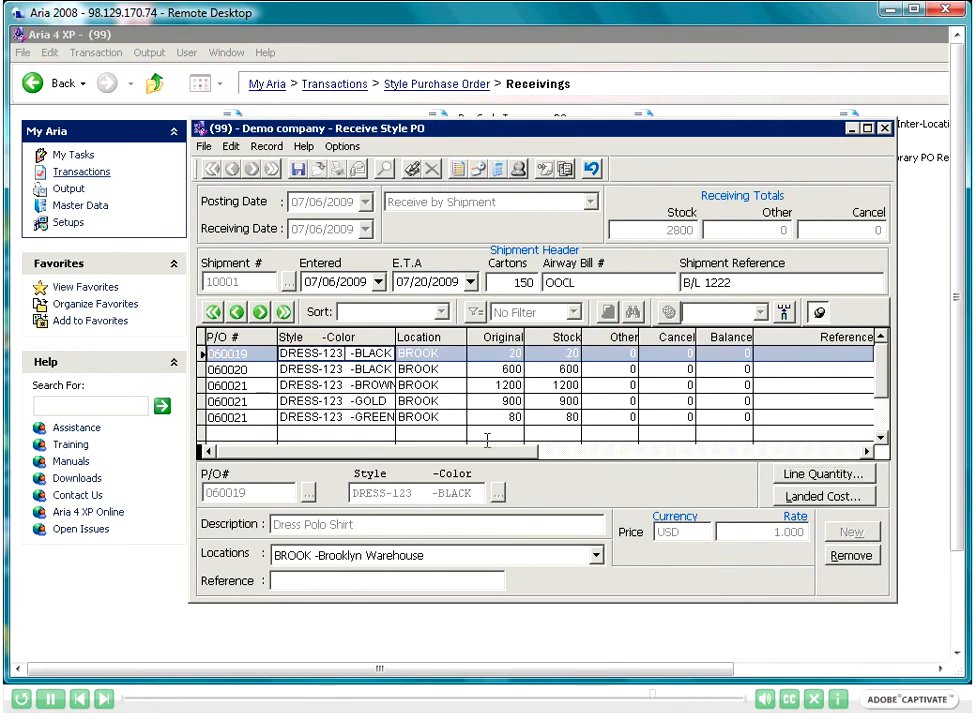
pyautogui.click(855, 503)
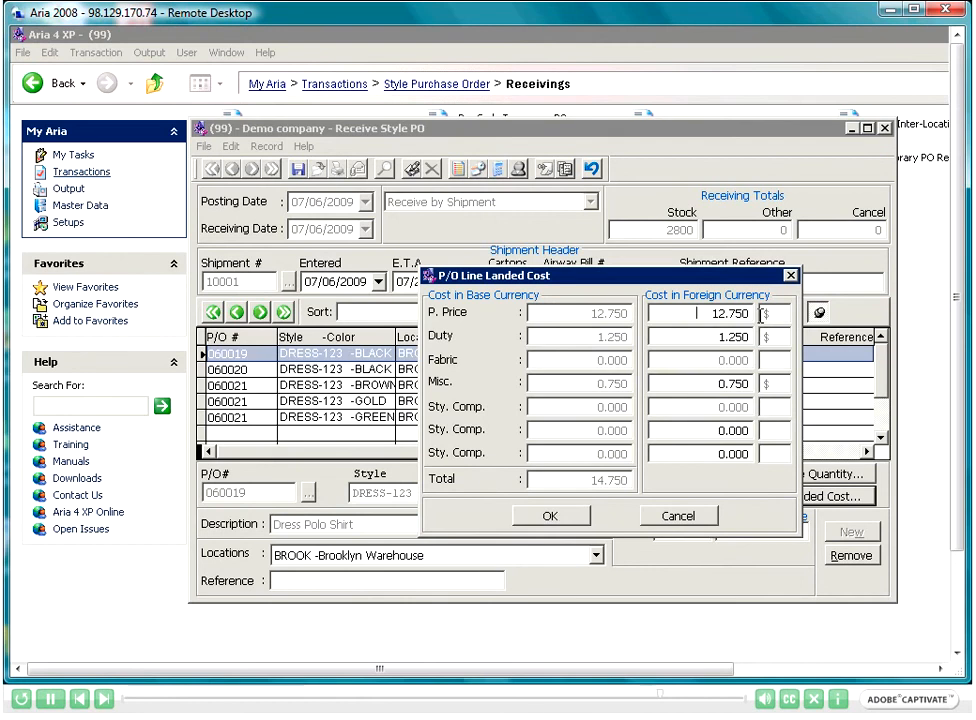
pyautogui.click(753, 315)
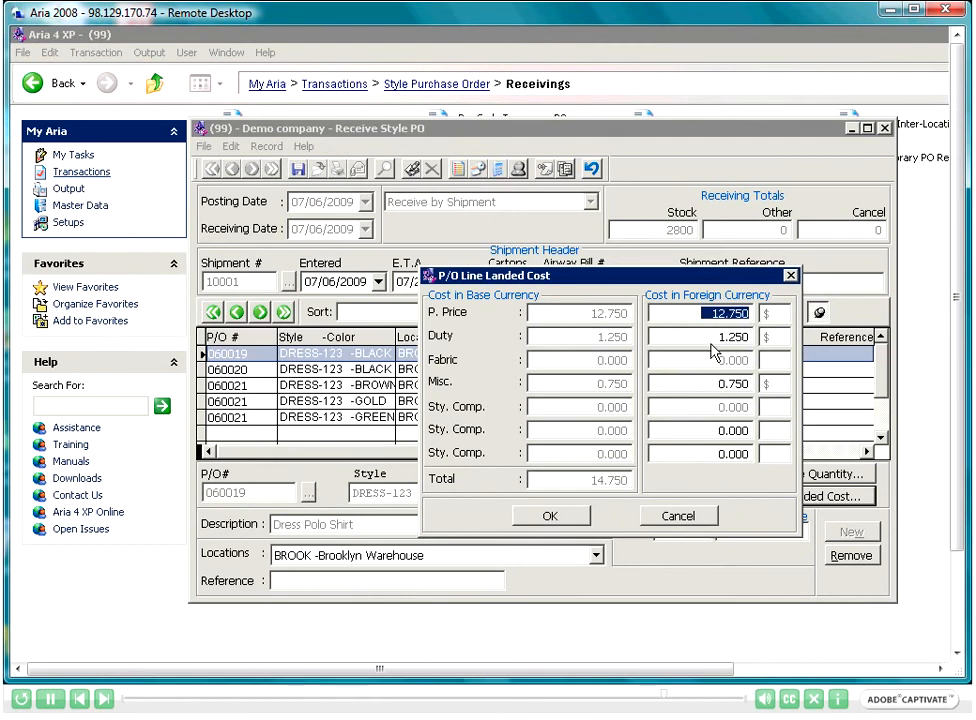
pyautogui.click(655, 520)
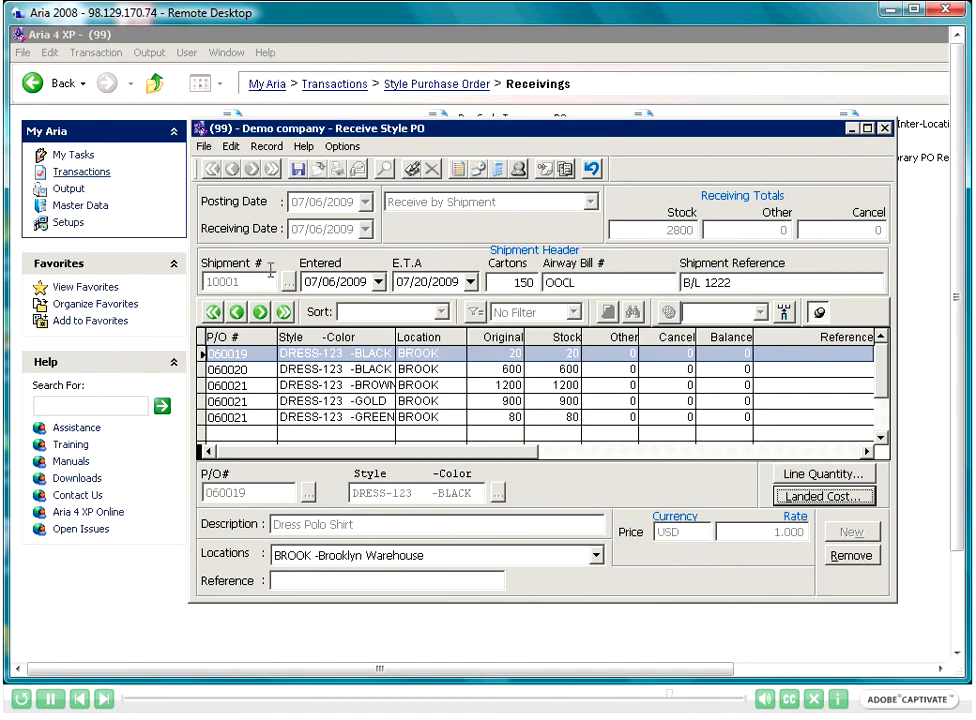
# Save the shipment receiving and preview its Style Purchase Order Receipt Log, looking across the report before closing it.
pyautogui.click(548, 336)
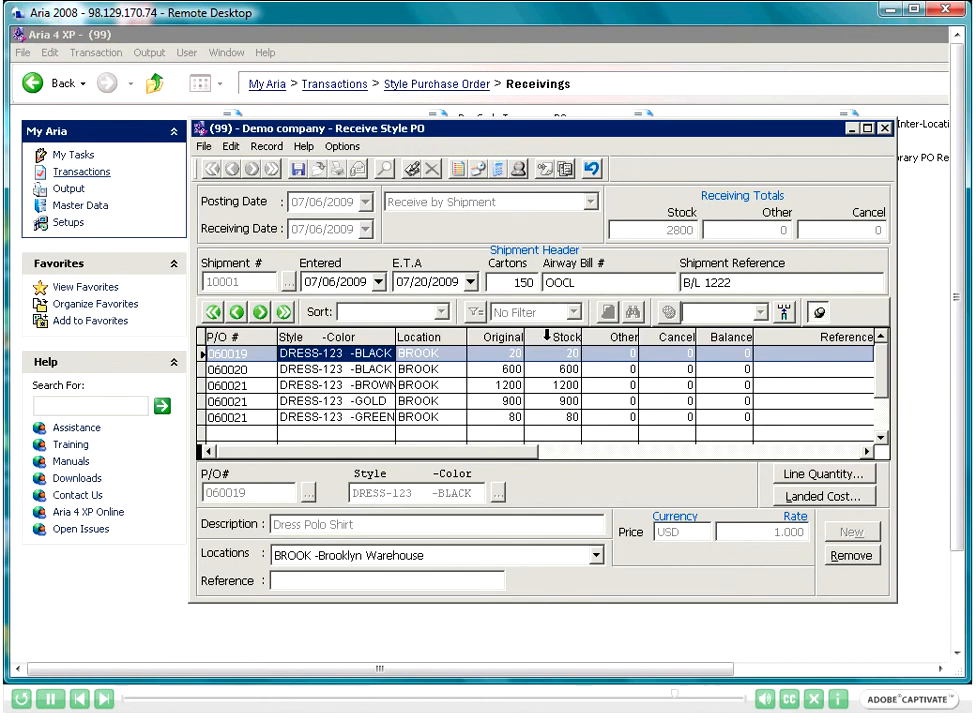
pyautogui.click(303, 172)
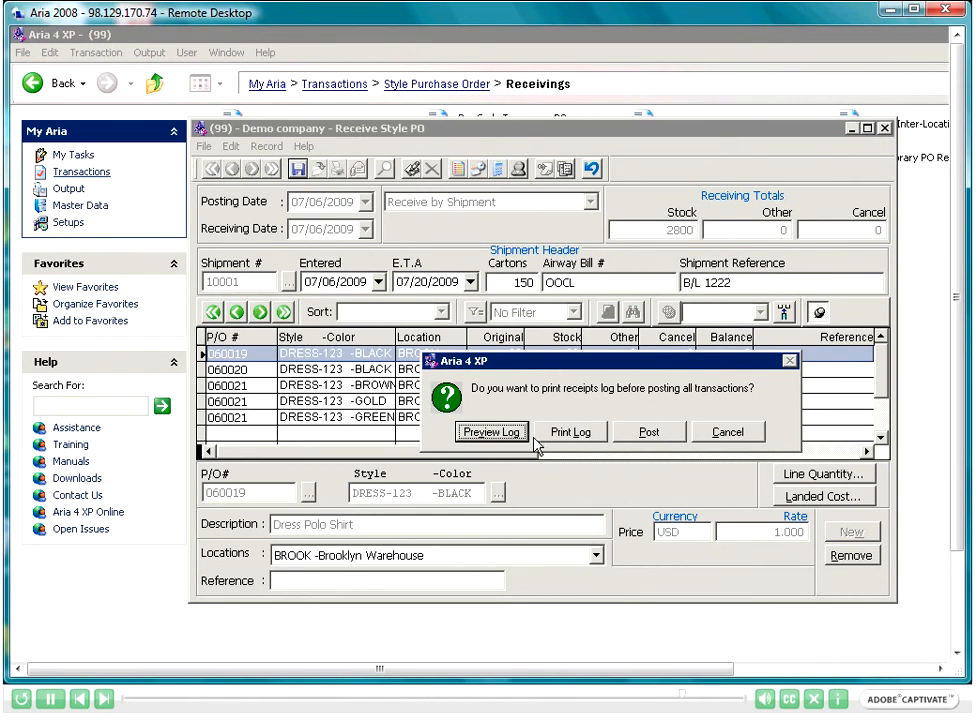
pyautogui.press('Tab')
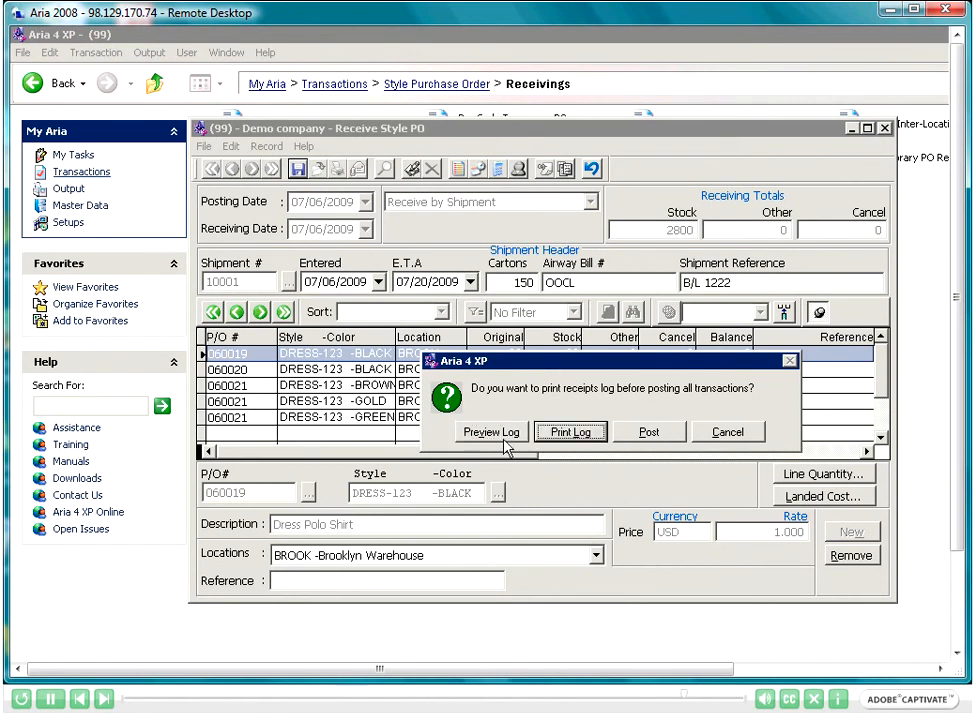
pyautogui.click(492, 434)
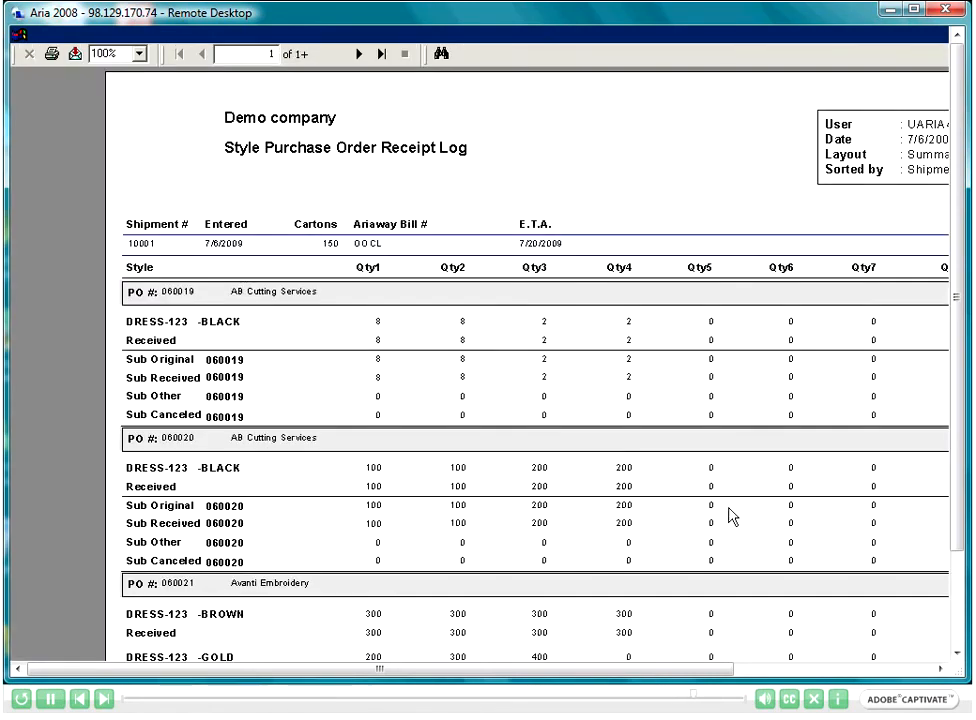
pyautogui.moveTo(708, 672); pyautogui.dragTo(667, 673)
pyautogui.moveTo(431, 678); pyautogui.dragTo(627, 678)
pyautogui.click(939, 35)
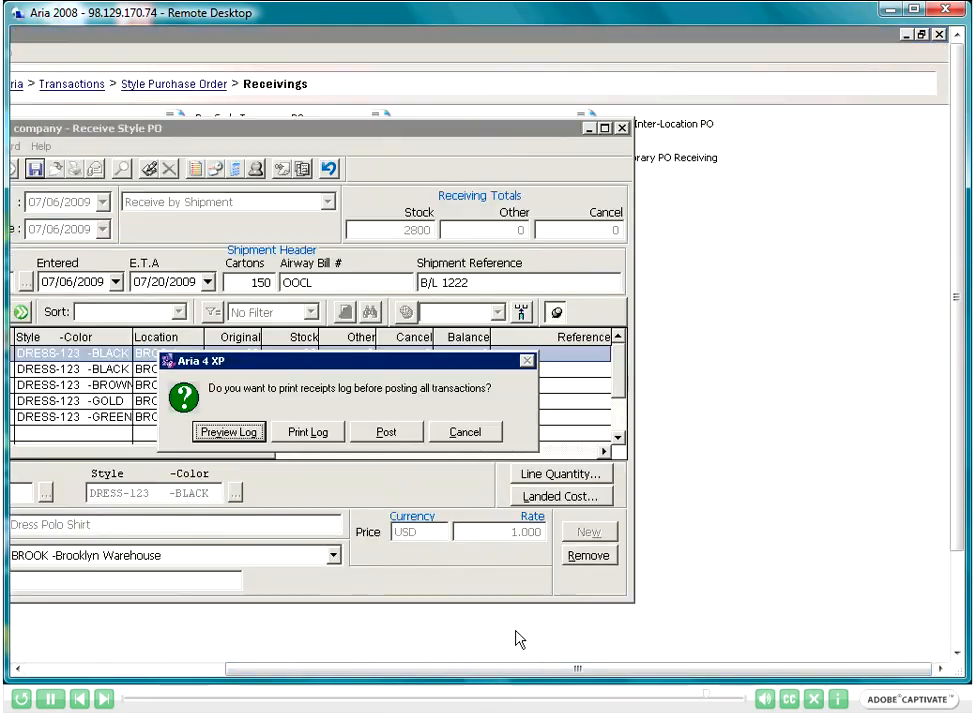
# Post all transactions of the shipment receiving and exit Receive Style PO.
pyautogui.moveTo(490, 679); pyautogui.dragTo(397, 663)
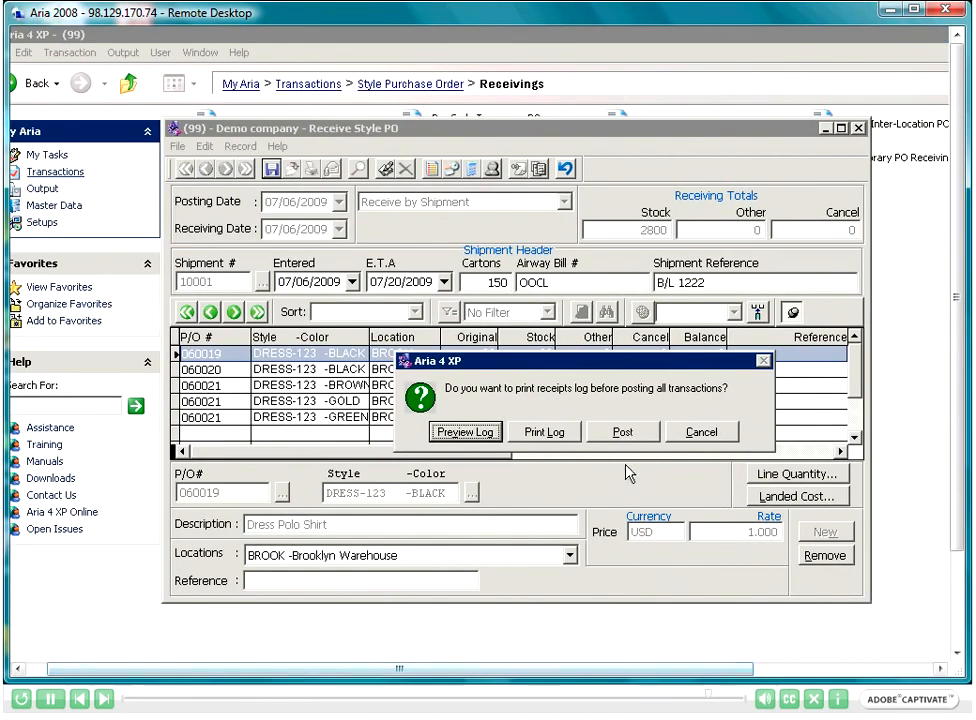
pyautogui.click(622, 432)
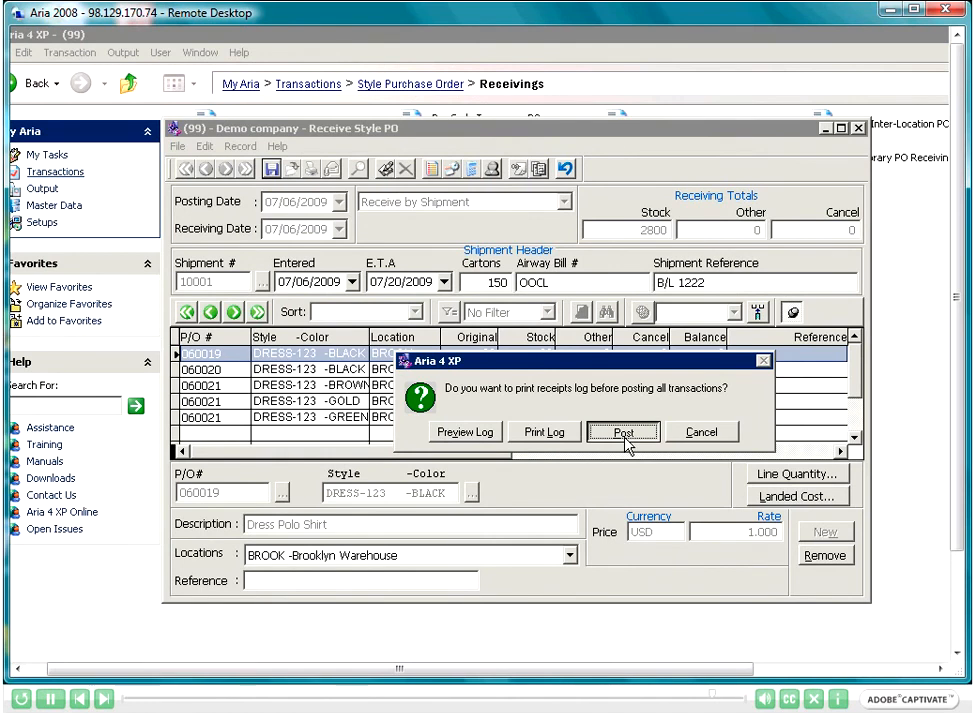
pyautogui.click(624, 437)
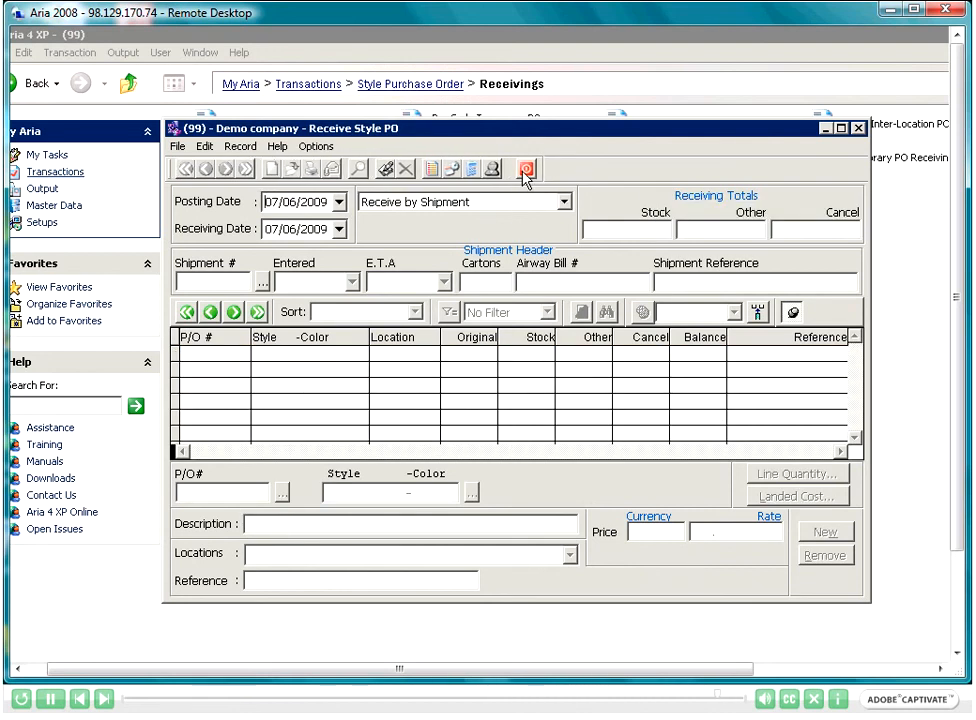
pyautogui.click(527, 168)
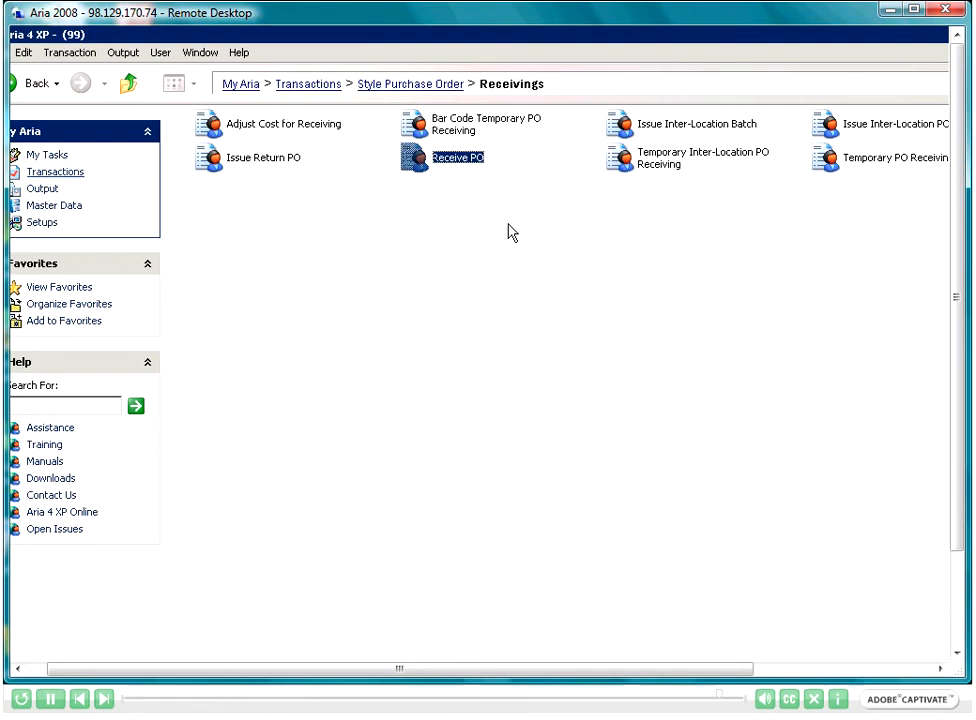